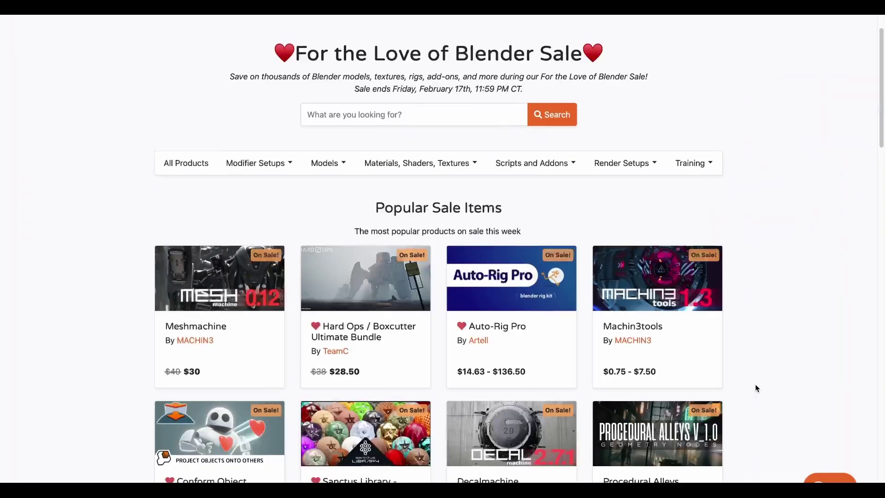
# Scroll the sale page past Popular Sale Items and Featured Blender Goodies to Brand New Arrivals
pyautogui.scroll(-3, 755, 389)
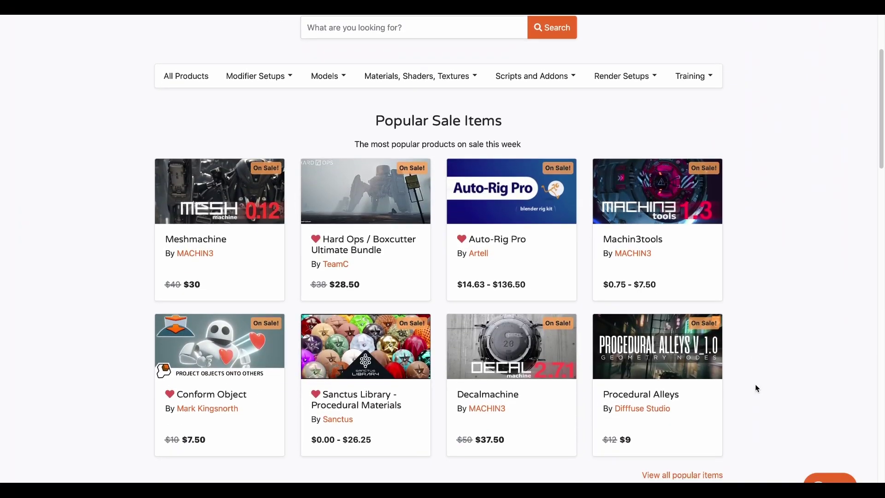
pyautogui.scroll(-4, 756, 388)
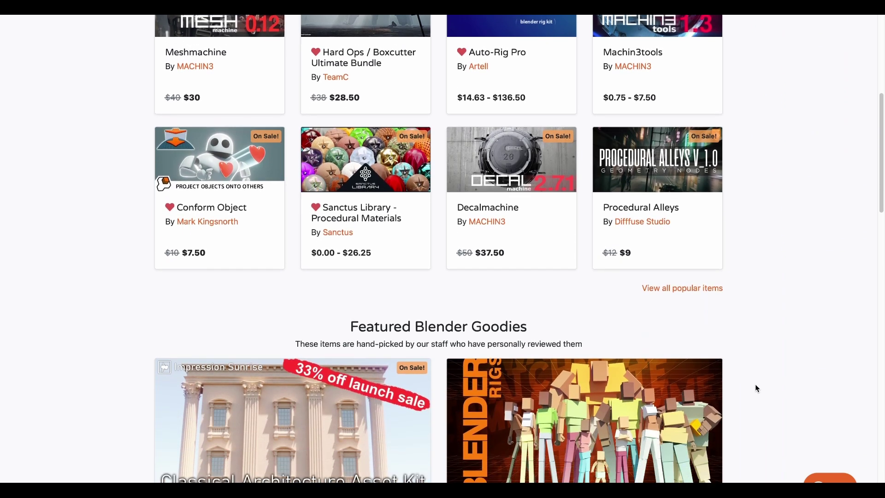
pyautogui.scroll(-4, 755, 387)
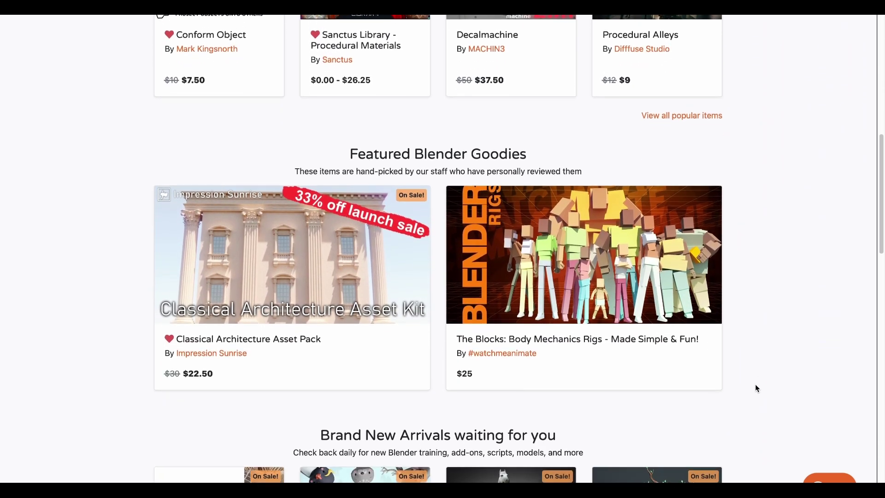
pyautogui.scroll(-3, 757, 388)
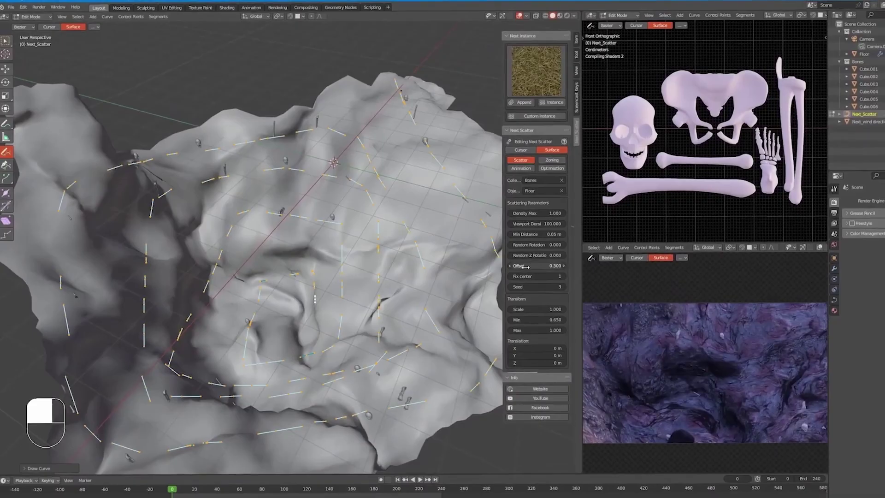
pyautogui.moveTo(526, 267); pyautogui.dragTo(553, 245)
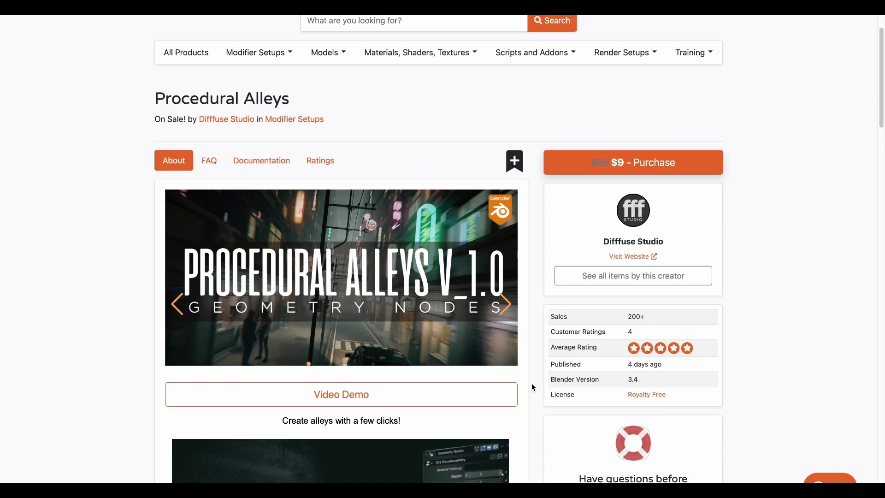
# Scroll the Procedural Alleys About images down to the asset replacement and high-performance asset notes
pyautogui.scroll(-3, 533, 386)
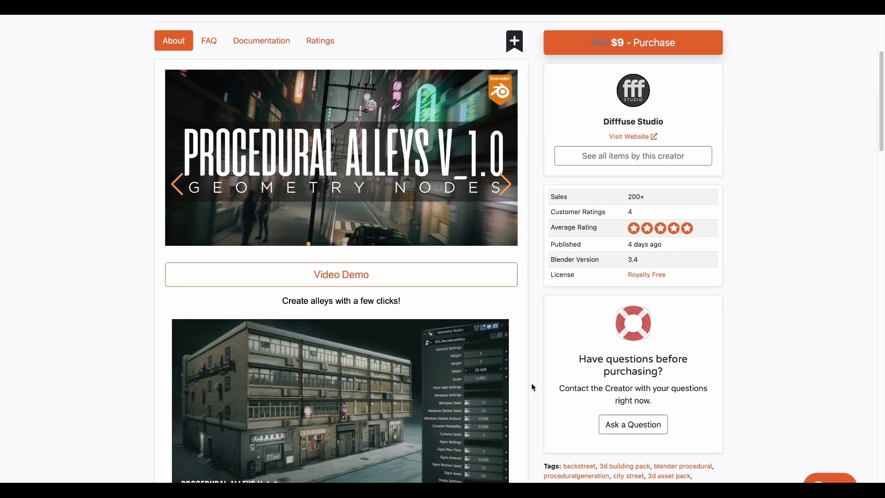
pyautogui.scroll(-1, 533, 388)
pyautogui.scroll(-5, 533, 386)
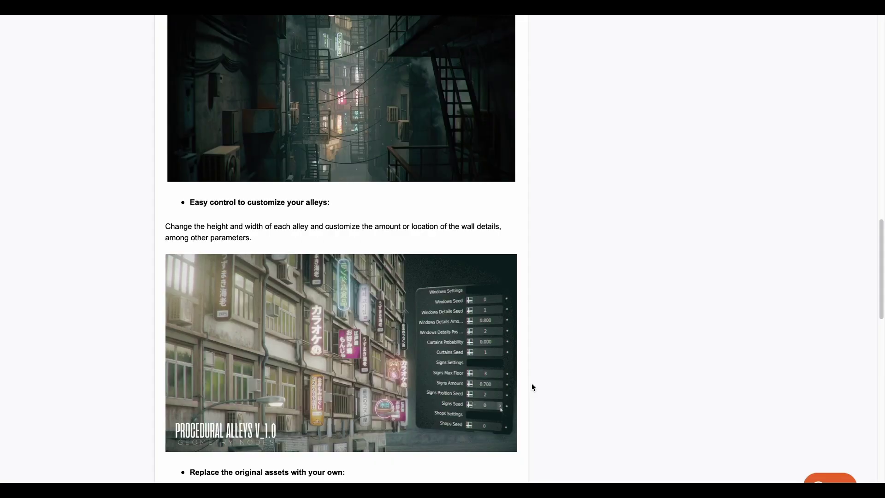
pyautogui.scroll(-5, 532, 388)
# Enable hue, saturation and value adjustment for the cloth colour
pyautogui.scroll(-1, 532, 387)
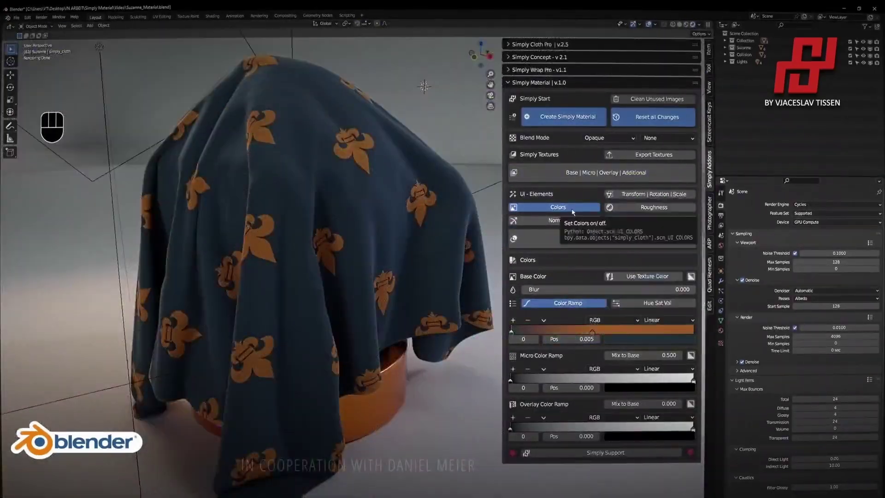
pyautogui.click(657, 303)
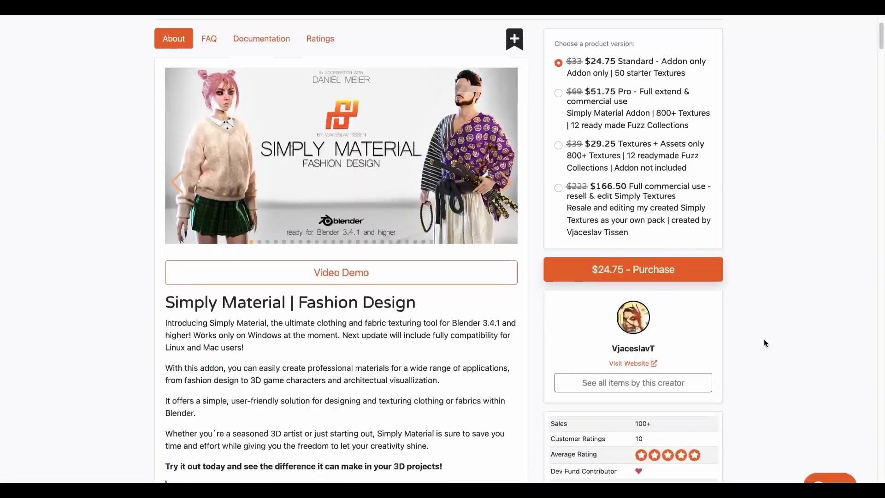
pyautogui.scroll(-3, 764, 343)
pyautogui.scroll(-4, 764, 343)
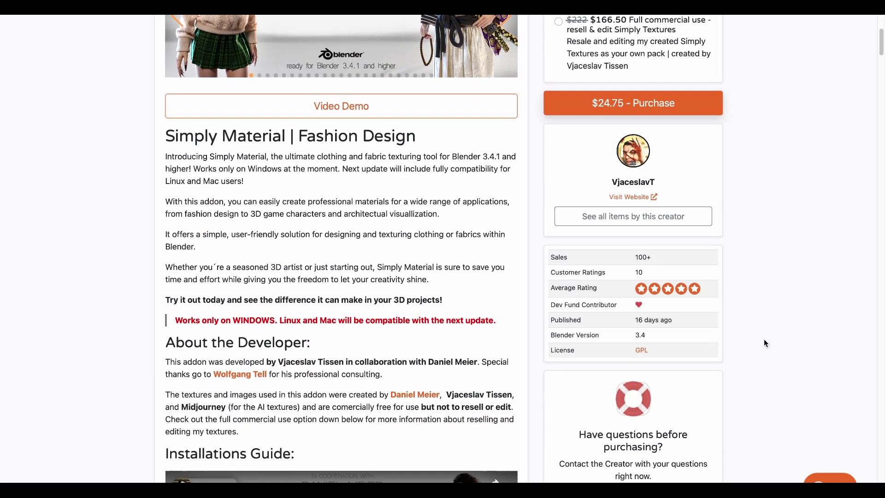
pyautogui.scroll(-4, 765, 344)
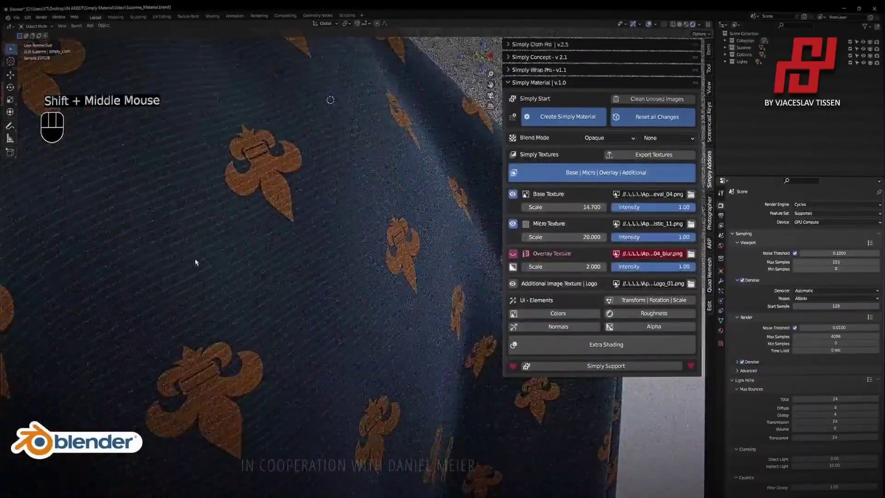
# Reduce the cloth's micro texture scale twice and show its colour settings
pyautogui.click(524, 237)
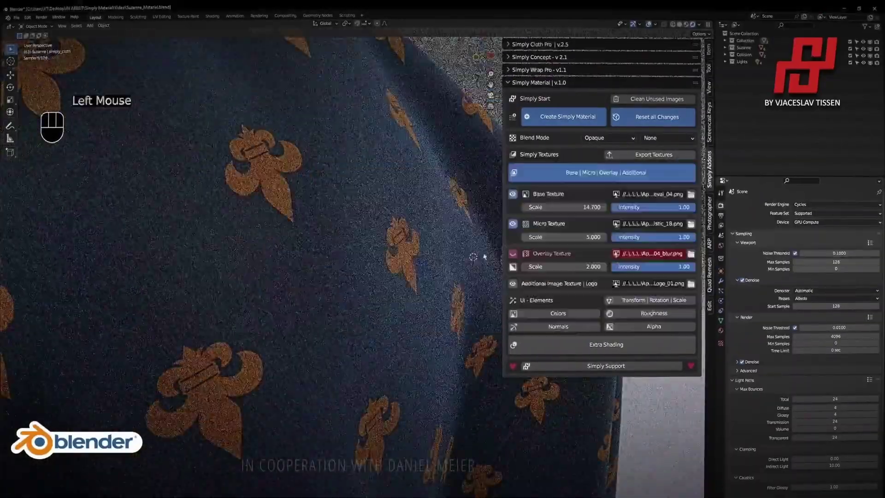
pyautogui.click(524, 237)
pyautogui.click(558, 313)
pyautogui.scroll(-2, 609, 302)
pyautogui.scroll(-2, 609, 302)
pyautogui.scroll(2, 277, 230)
pyautogui.keyDown('shift'); pyautogui.moveTo(277, 230); pyautogui.dragTo(240, 212, button='middle'); pyautogui.keyUp('shift')
# Show the material's normal settings and add a Subdivision modifier to the cloth
pyautogui.click(559, 252)
pyautogui.click(721, 281)
pyautogui.click(805, 205)
pyautogui.click(756, 333)
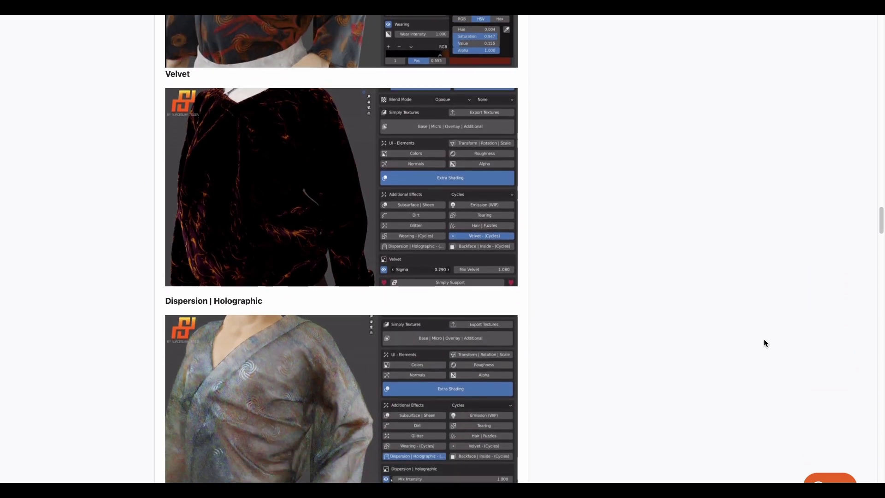
# Lower base normal strength to 0.100, boost micro normal strength, and set micro texture scale to 20
pyautogui.scroll(-1, 764, 343)
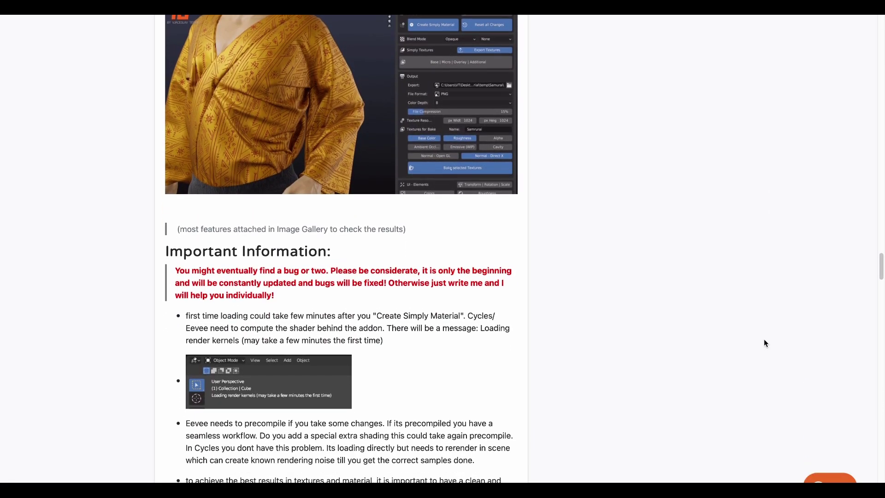
pyautogui.scroll(-1, 764, 339)
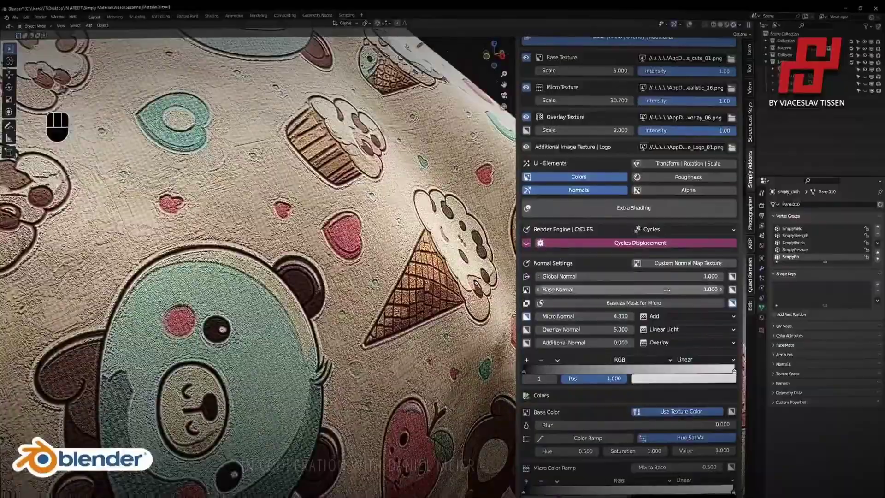
pyautogui.keyDown('shift'); pyautogui.moveTo(666, 289); pyautogui.dragTo(627, 290); pyautogui.keyUp('shift')
pyautogui.moveTo(590, 316); pyautogui.dragTo(636, 317)
pyautogui.moveTo(620, 100); pyautogui.dragTo(600, 100)
pyautogui.scroll(-2, 277, 231)
pyautogui.scroll(1, 277, 231)
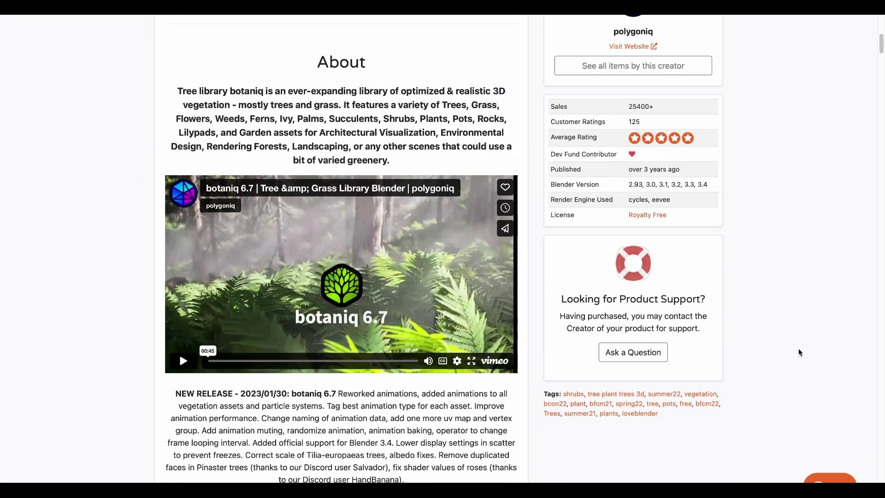
pyautogui.scroll(-8, 799, 352)
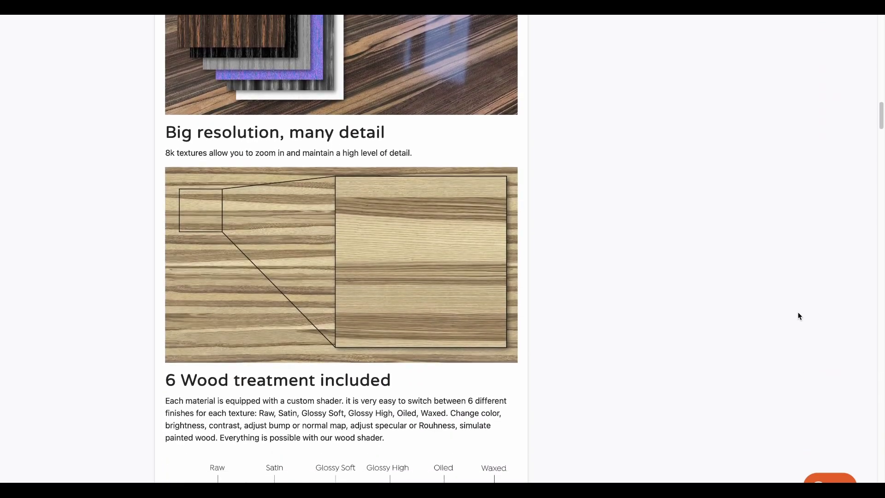
# Scroll through the Real Wood Textures sections and switch the wood finish from Satin to Glossy High
pyautogui.scroll(-9, 800, 316)
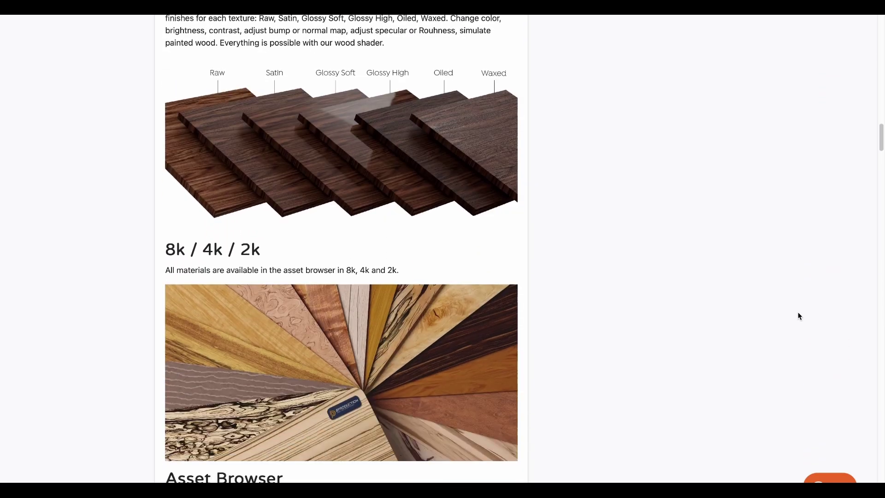
pyautogui.scroll(-9, 800, 316)
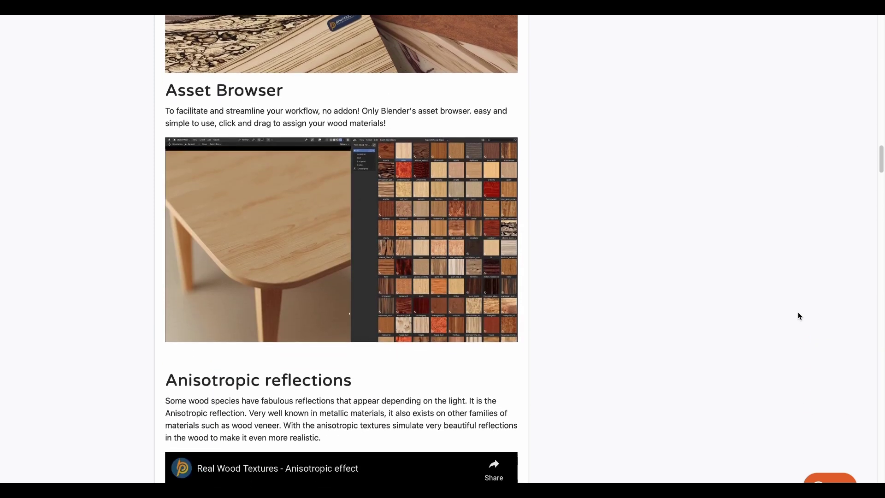
pyautogui.scroll(-10, 800, 316)
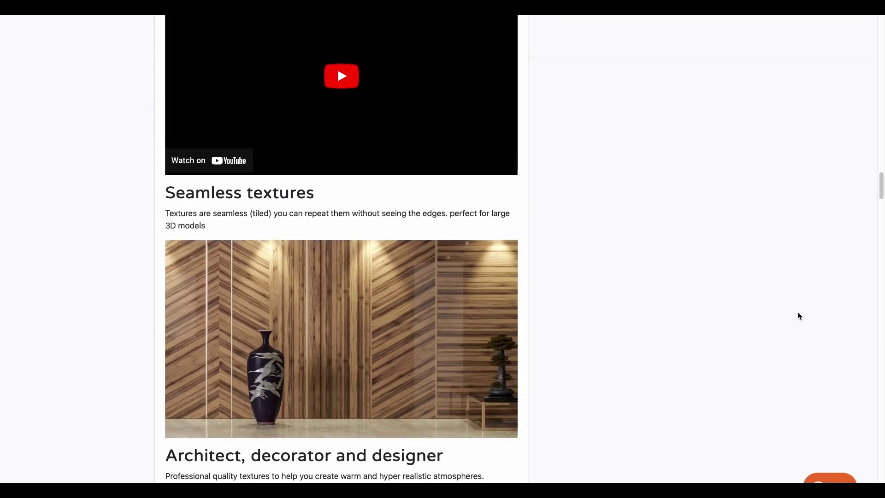
pyautogui.scroll(-13, 800, 316)
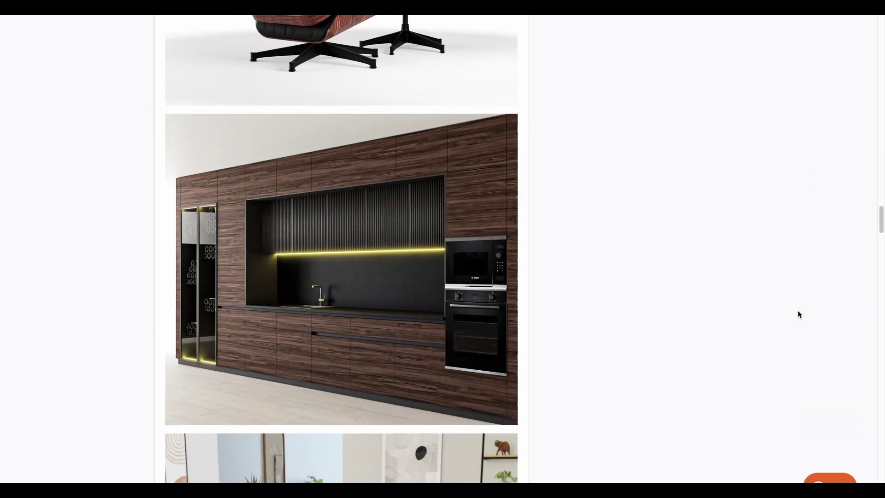
pyautogui.scroll(-6, 800, 316)
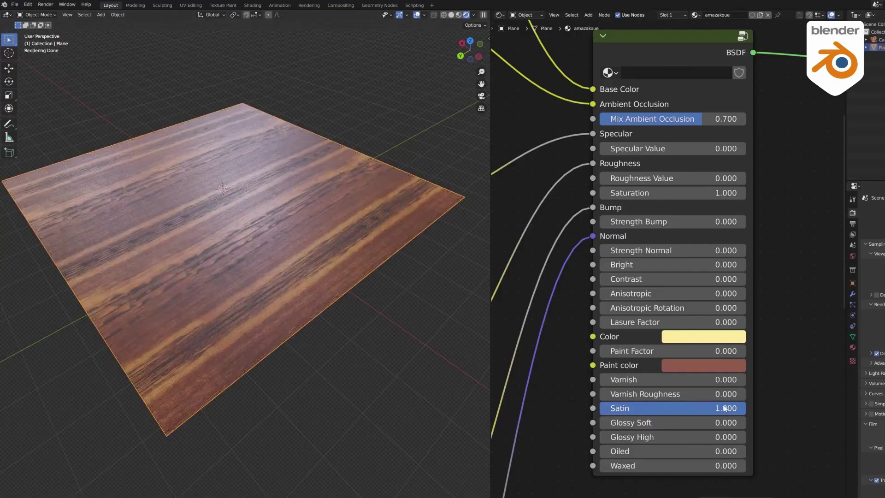
pyautogui.moveTo(281, 404); pyautogui.dragTo(328, 372, button='middle')
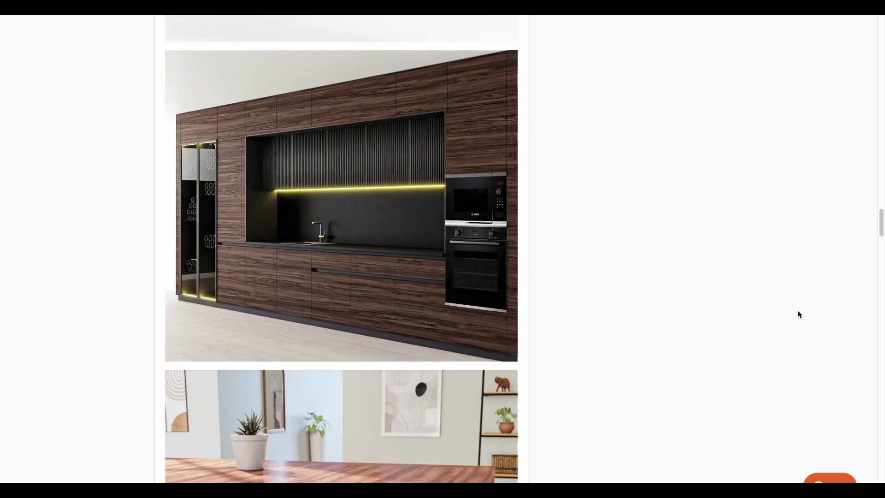
# Scroll down through the wood catalog, then back up toward the page top
pyautogui.scroll(-12, 799, 315)
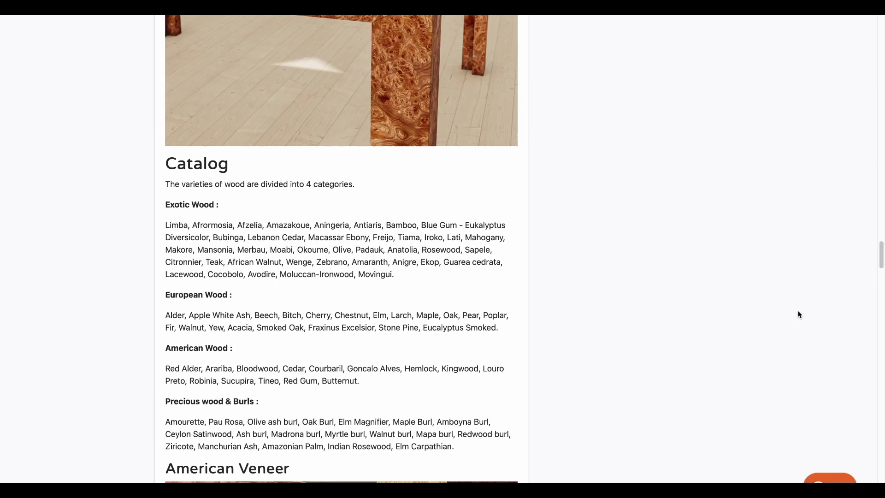
pyautogui.scroll(-10, 799, 314)
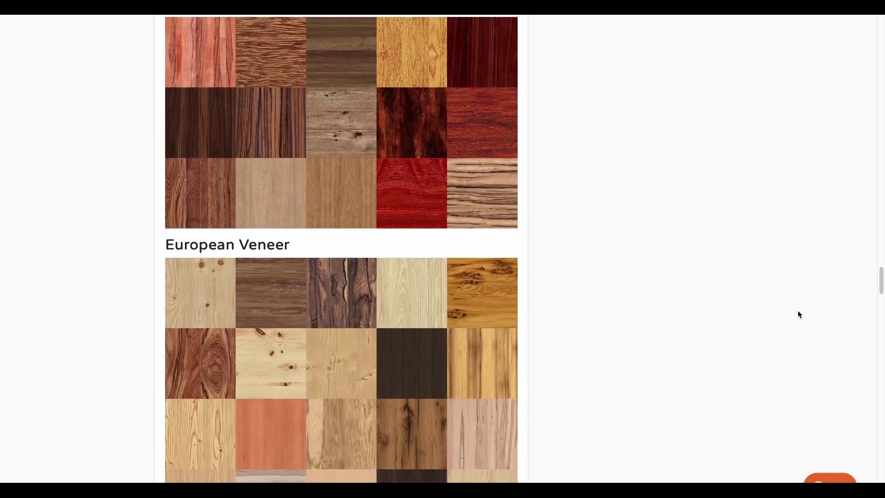
pyautogui.scroll(-8, 799, 315)
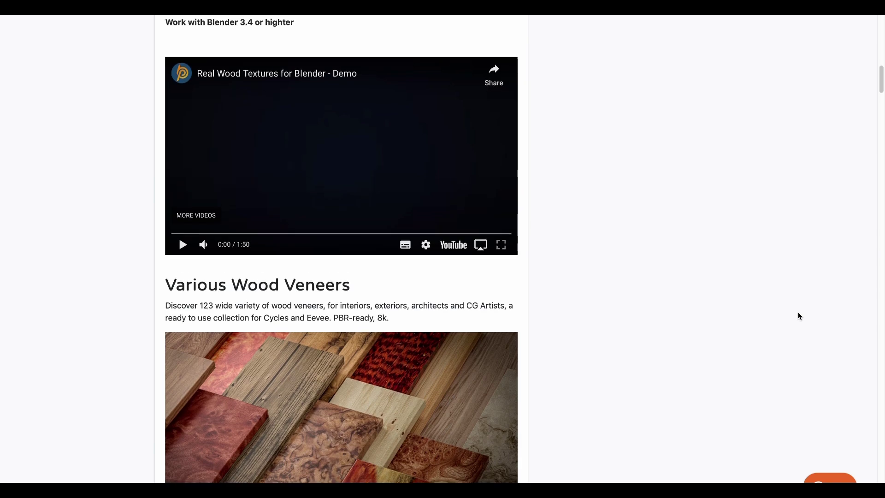
pyautogui.scroll(15, 799, 315)
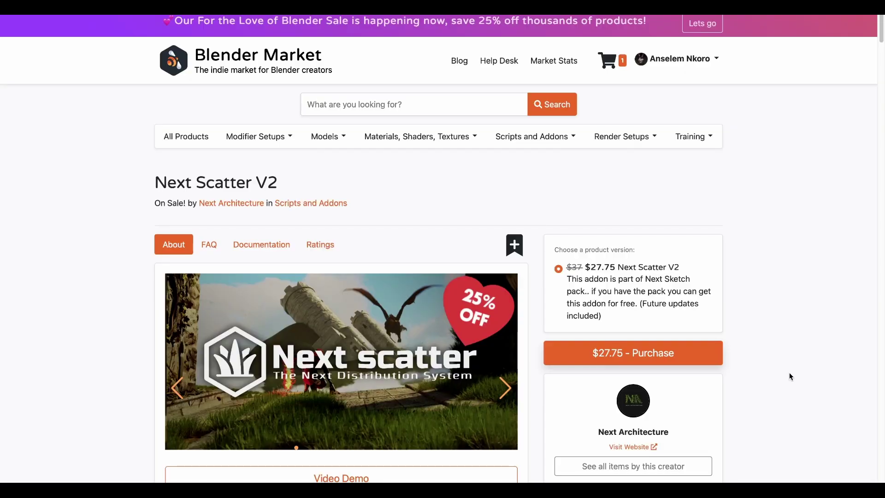
# Scroll to the asset library showcase and scatter the White flower asset as a new instance
pyautogui.scroll(-5, 792, 376)
pyautogui.scroll(-4, 791, 376)
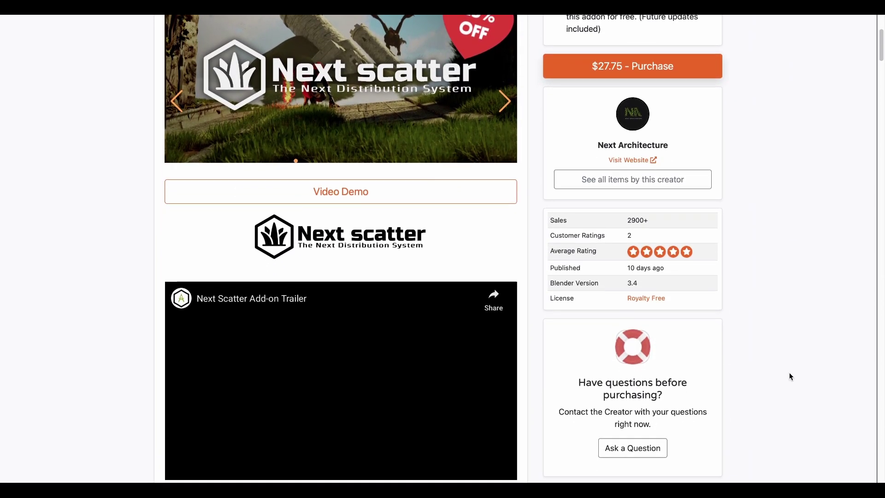
pyautogui.scroll(-5, 791, 376)
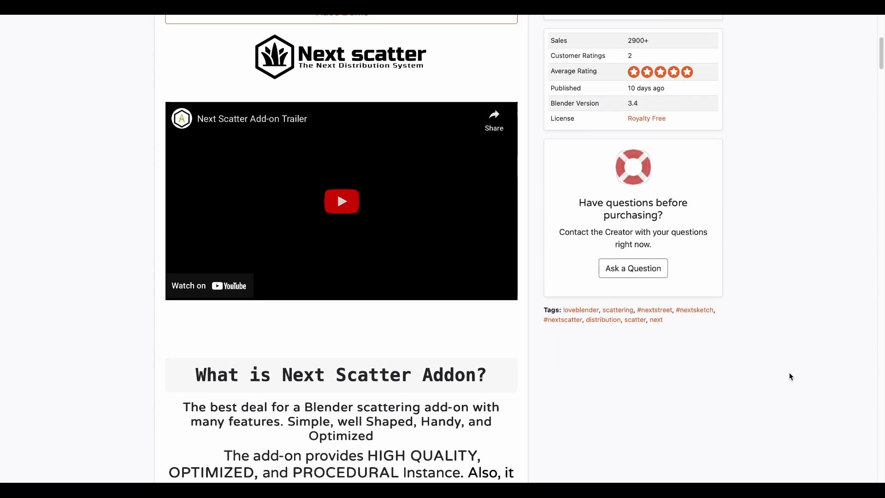
pyautogui.scroll(-2, 791, 377)
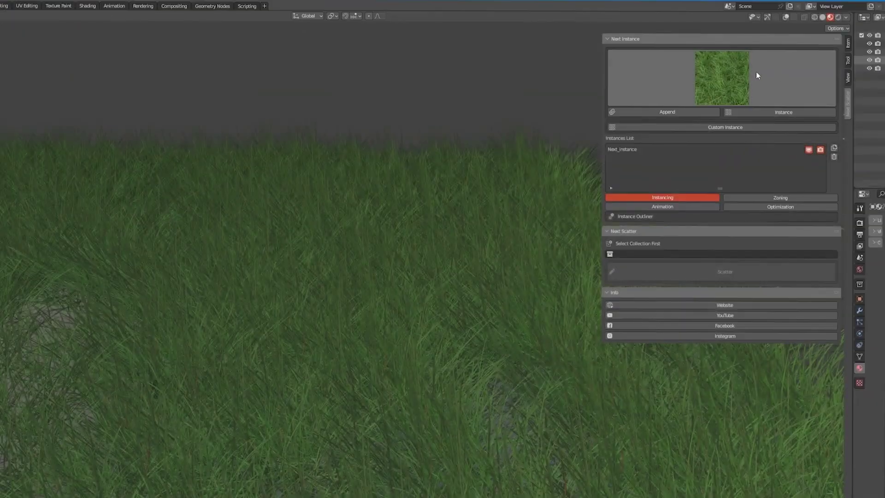
pyautogui.click(719, 76)
pyautogui.click(603, 371)
pyautogui.click(754, 111)
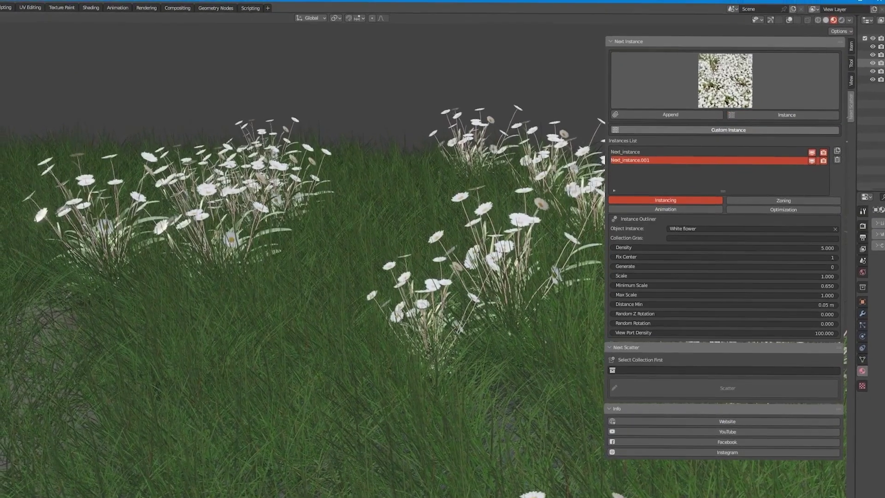
# Adjust the generated flower count and preview random rotation on the scattered flowers
pyautogui.moveTo(719, 245); pyautogui.dragTo(682, 244)
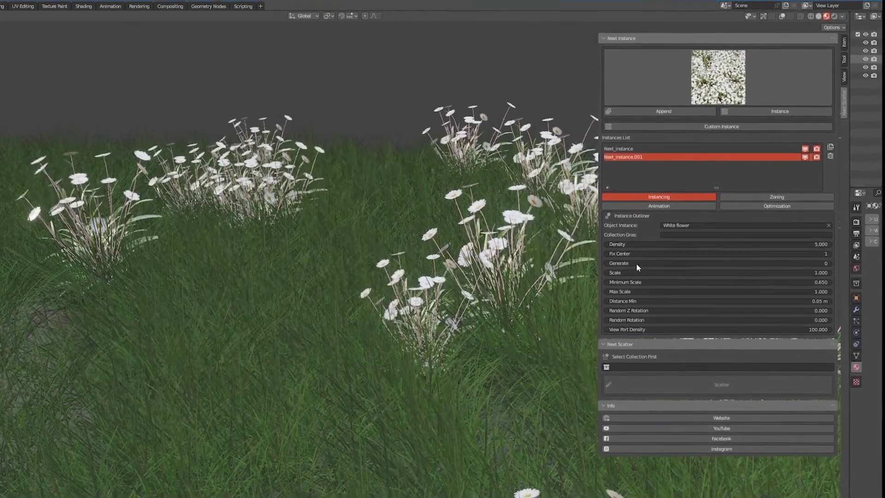
pyautogui.moveTo(636, 262); pyautogui.dragTo(613, 265)
pyautogui.moveTo(719, 312)
pyautogui.mouseDown()
pyautogui.moveTo(747, 312)
pyautogui.moveTo(719, 311)
pyautogui.mouseUp()
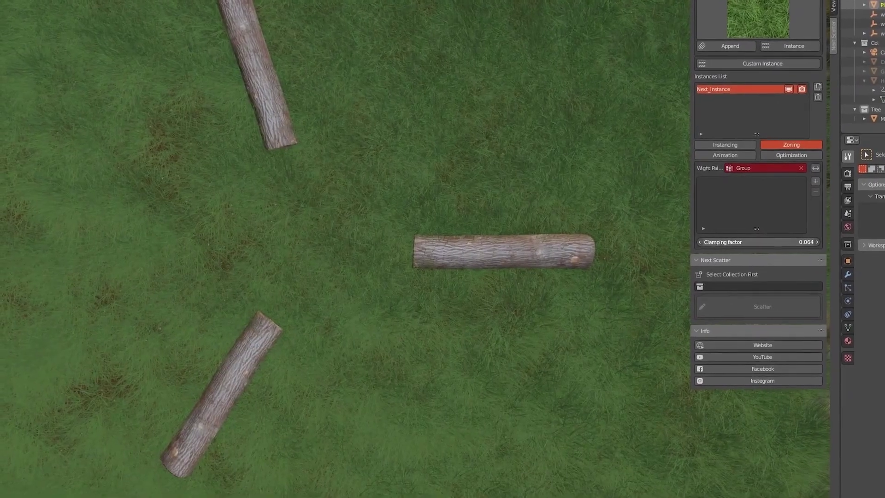
# Tune the clamping factor, add a zoning weight group, and paint a dirt path across the grass
pyautogui.moveTo(759, 242)
pyautogui.mouseDown()
pyautogui.moveTo(825, 242)
pyautogui.moveTo(756, 242)
pyautogui.mouseUp()
pyautogui.click(816, 184)
pyautogui.click(812, 182)
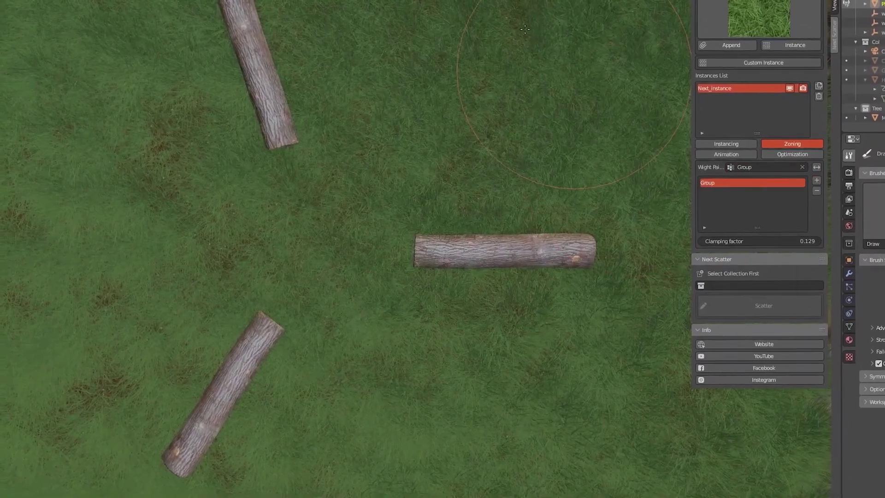
pyautogui.moveTo(531, 28)
pyautogui.mouseDown()
pyautogui.moveTo(464, 89)
pyautogui.moveTo(404, 302)
pyautogui.moveTo(461, 383)
pyautogui.mouseUp()
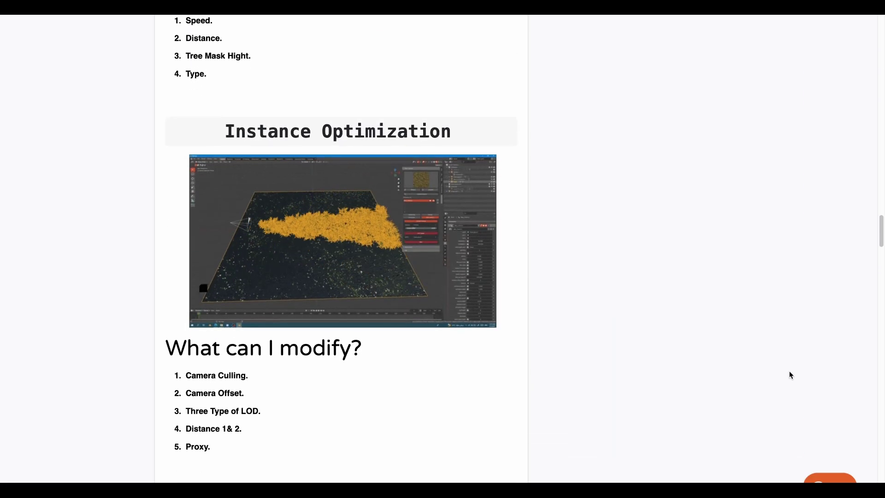
# Scroll through Instance Optimization, Scatter Animation and Camera Culling down to Wind Factor
pyautogui.scroll(-6, 789, 374)
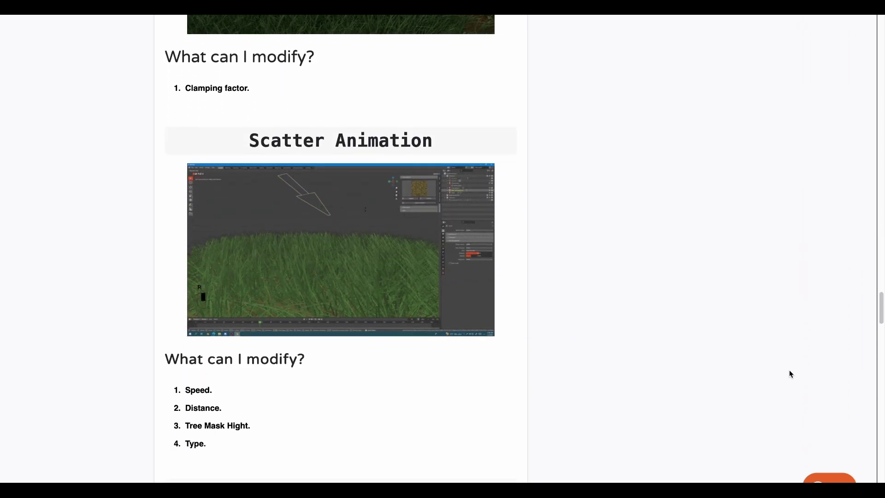
pyautogui.scroll(-4, 791, 375)
pyautogui.scroll(-2, 790, 371)
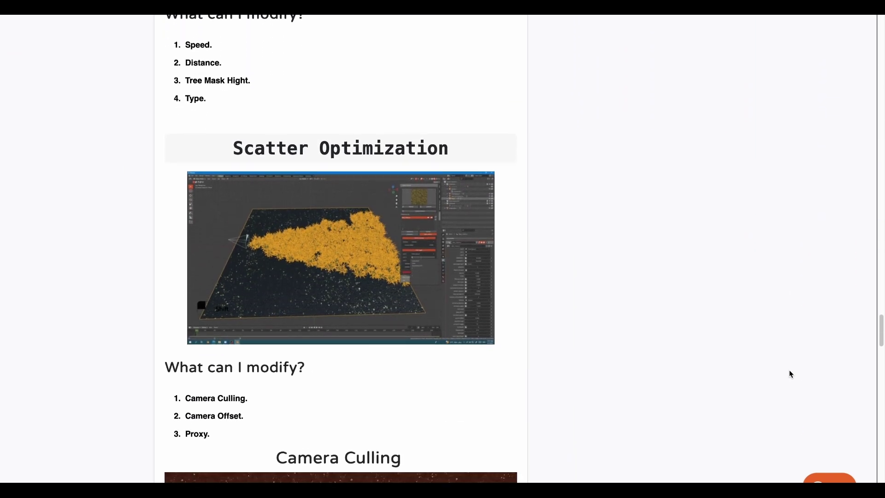
pyautogui.scroll(-2, 791, 375)
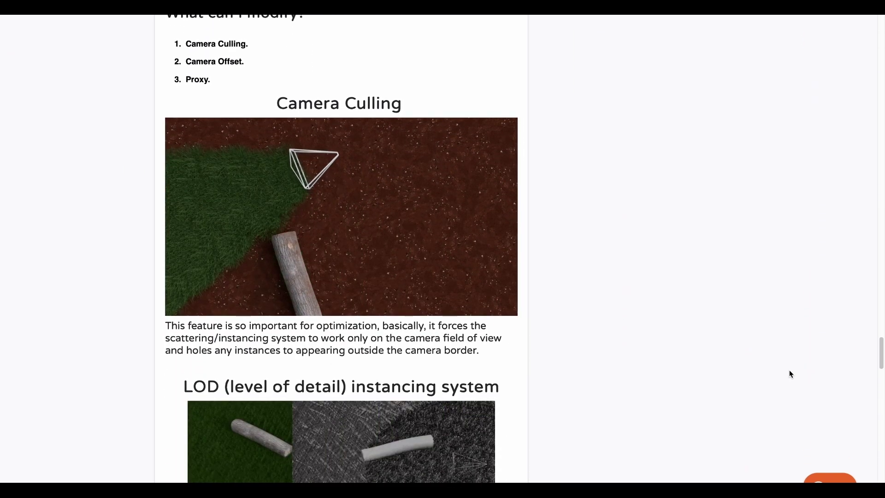
pyautogui.scroll(-4, 790, 374)
pyautogui.scroll(-3, 791, 374)
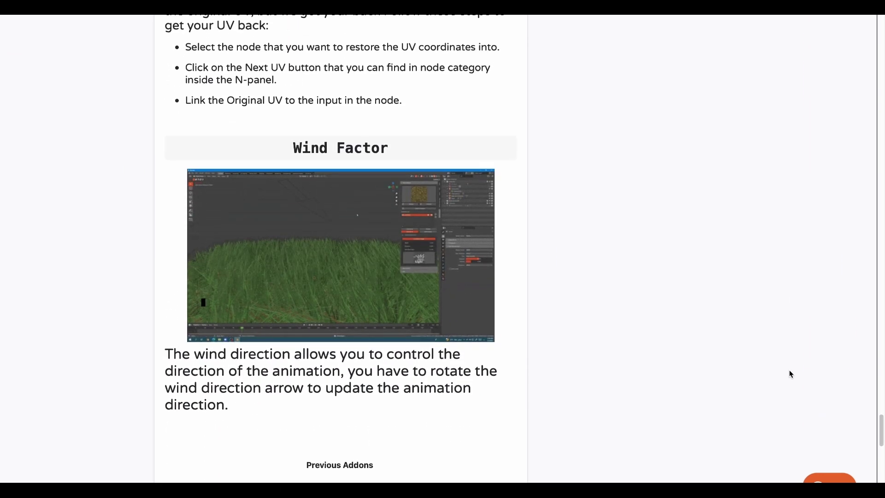
pyautogui.scroll(1, 791, 374)
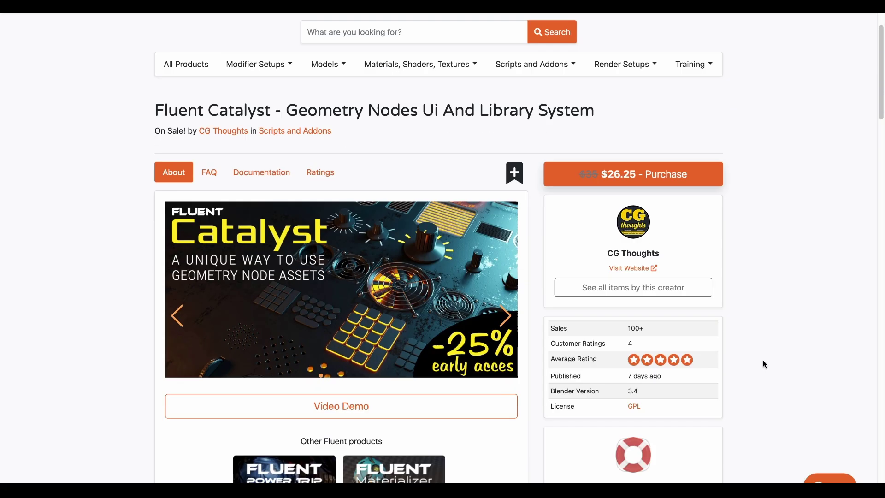
# Scroll the Fluent Catalyst page down to 'A built-in hard surface asset library'
pyautogui.scroll(-8, 763, 362)
pyautogui.scroll(-5, 763, 363)
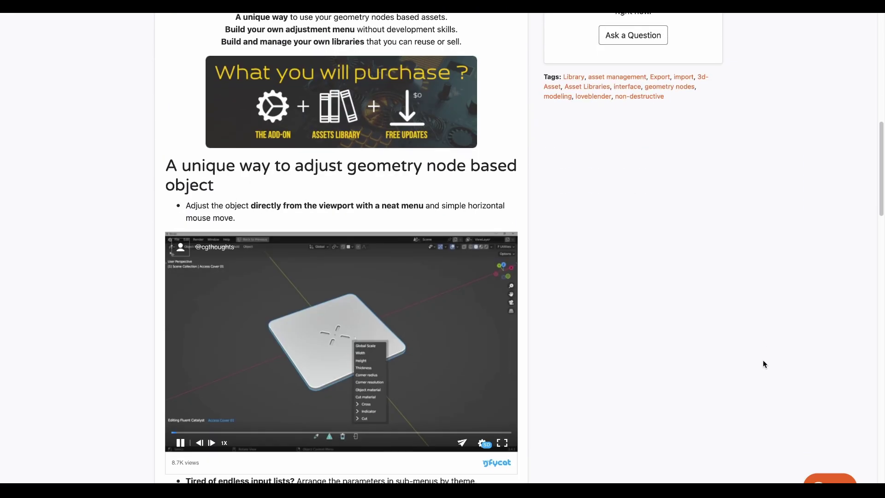
pyautogui.scroll(-3, 763, 361)
pyautogui.scroll(-3, 763, 364)
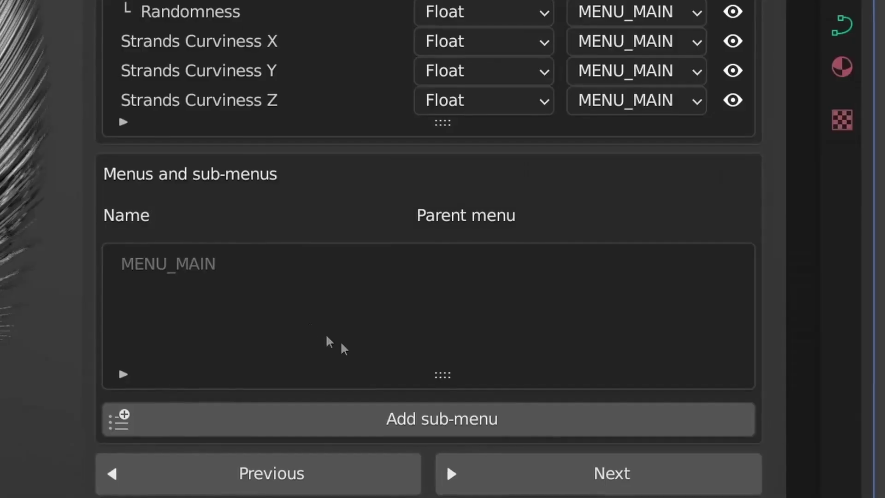
# Add a new sub-menu entry and rename it 'Global Shape'
pyautogui.click(382, 416)
pyautogui.doubleClick(193, 291)
pyautogui.write('Global Shape')
pyautogui.press('Return')
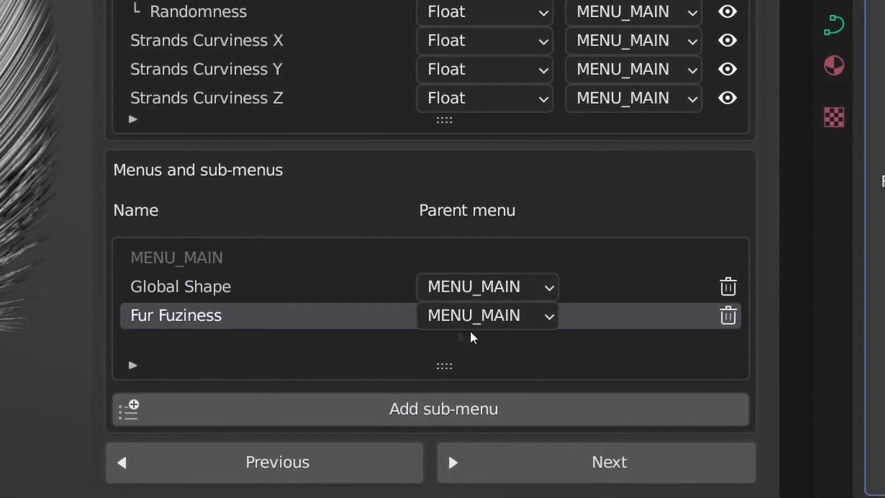
# Open the Fluent Power Trip product page and scroll down to its embedded update videos
pyautogui.click(492, 316)
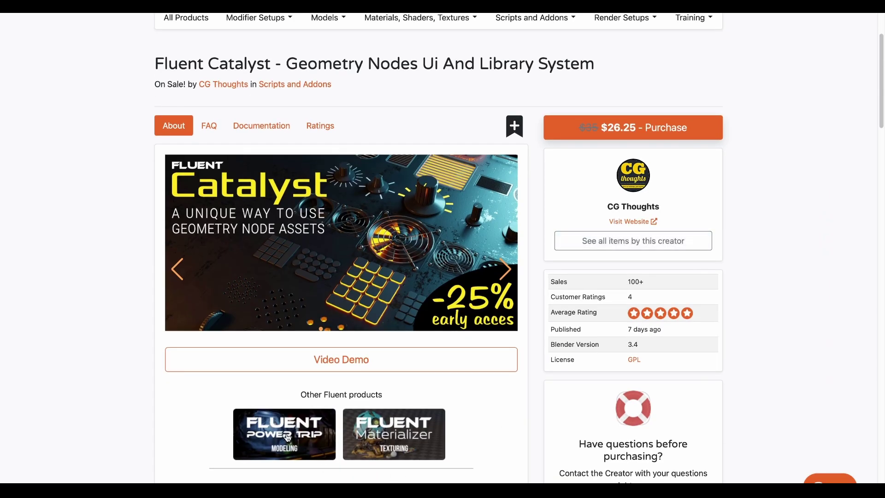
pyautogui.click(286, 434)
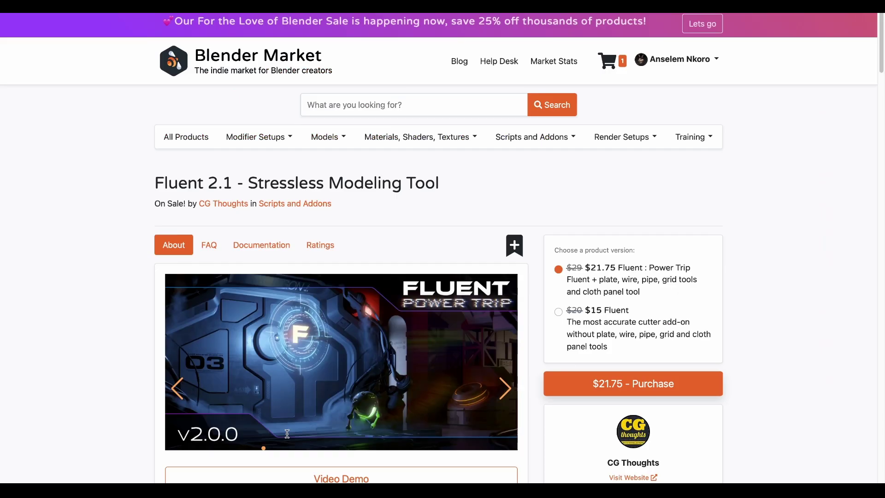
pyautogui.scroll(-4, 443, 249)
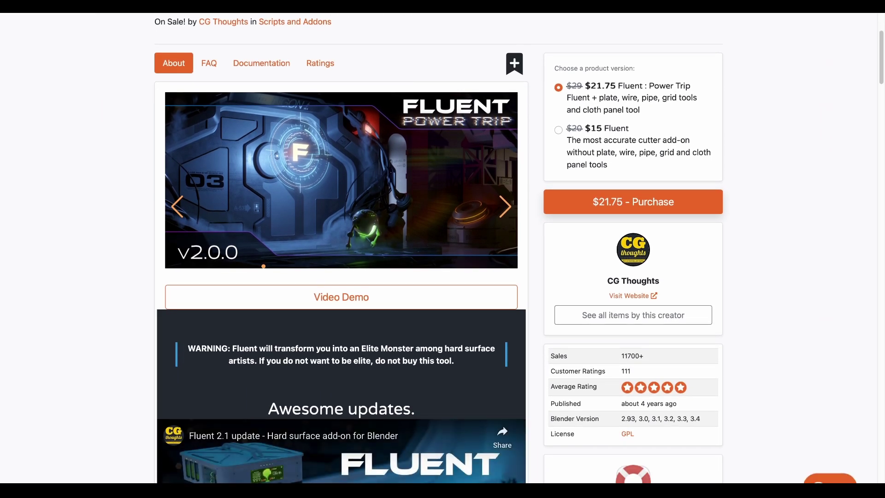
pyautogui.scroll(-3, 443, 249)
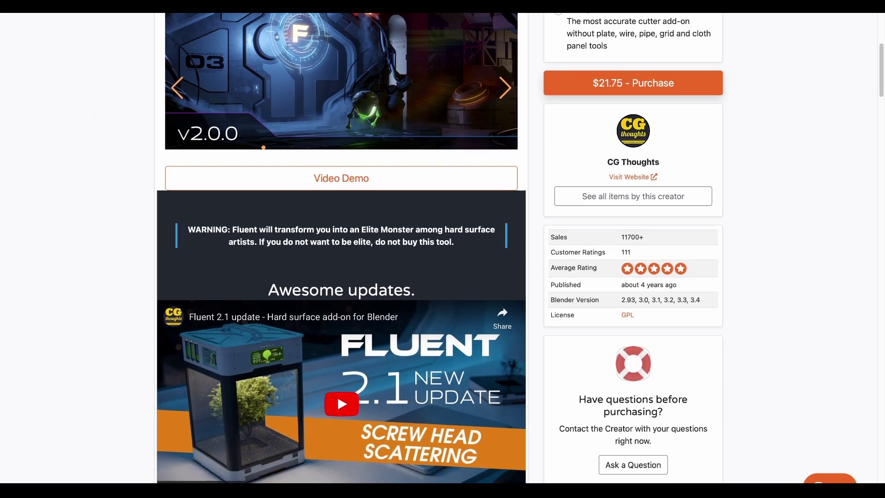
pyautogui.scroll(-3, 443, 249)
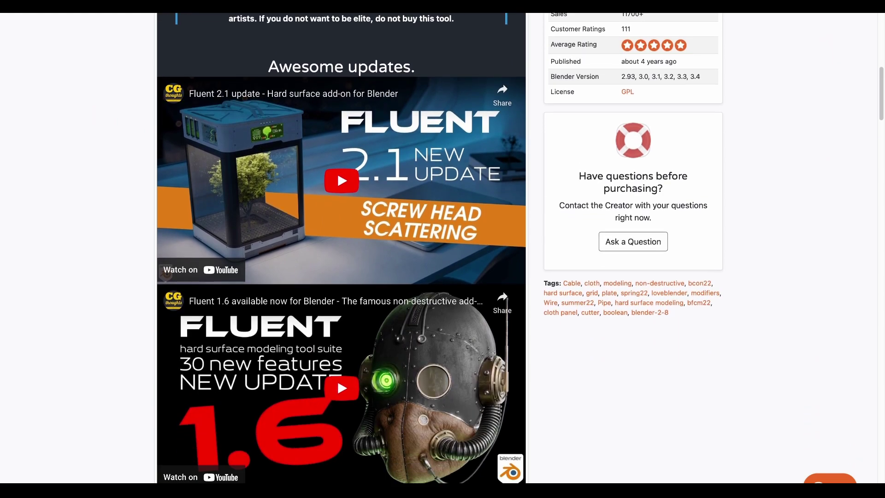
pyautogui.scroll(-4, 342, 249)
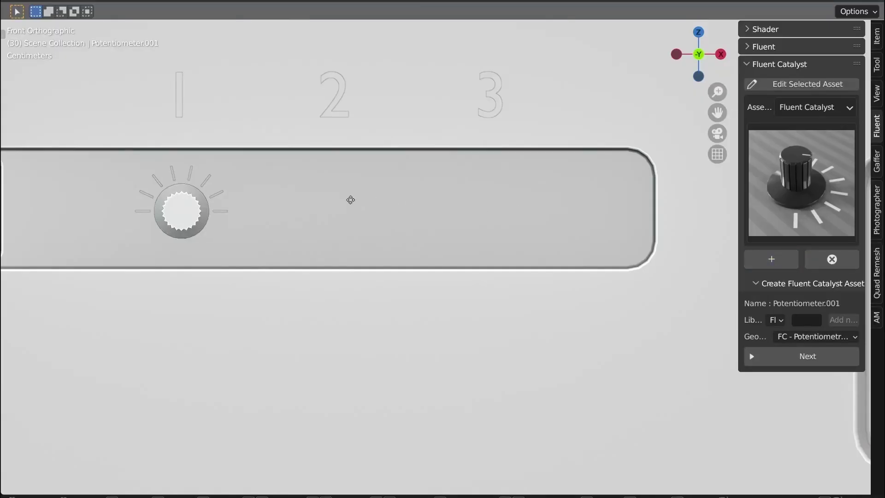
# Add potentiometer knobs under 2 and 3, then increase a knob's Height to lengthen its cylinder
pyautogui.click(337, 213)
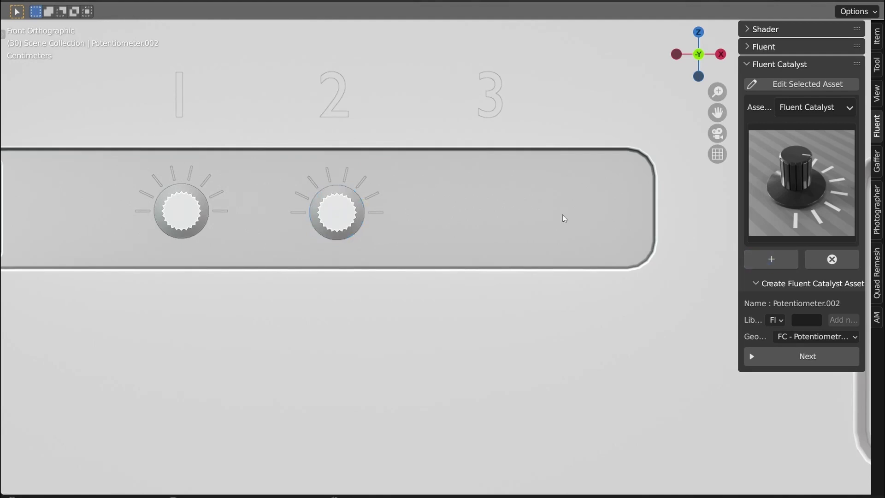
pyautogui.click(493, 208)
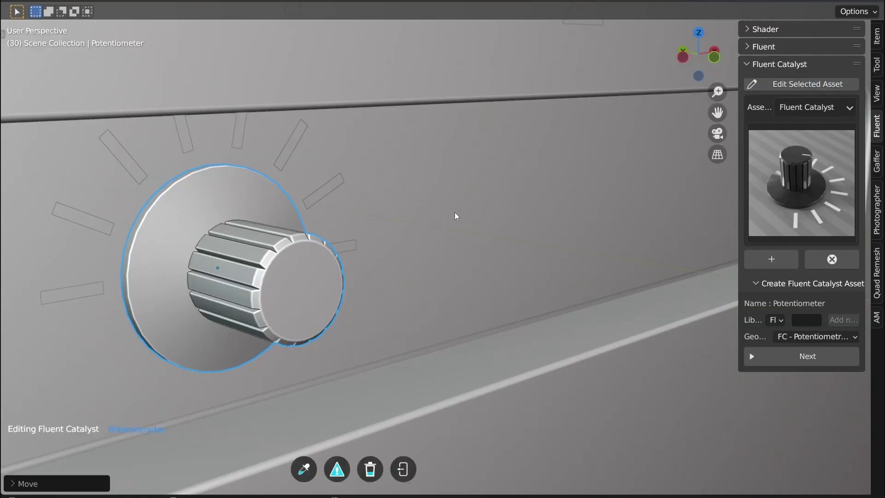
pyautogui.rightClick(456, 216)
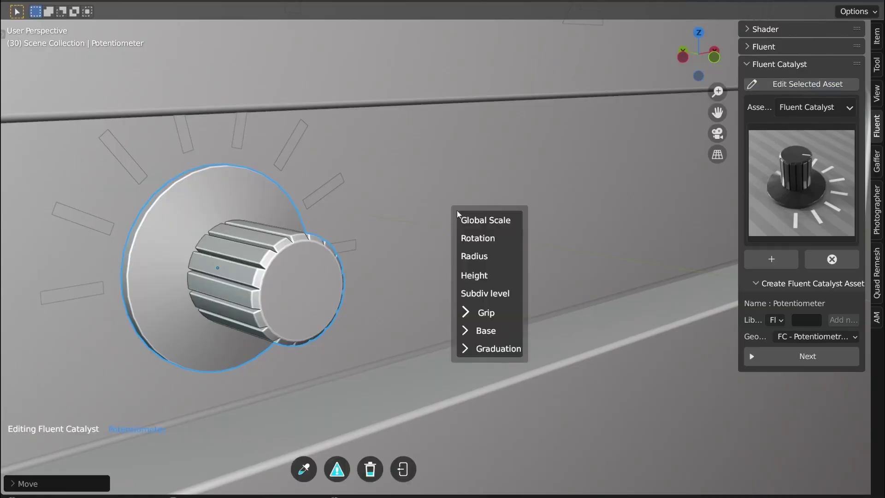
pyautogui.click(475, 276)
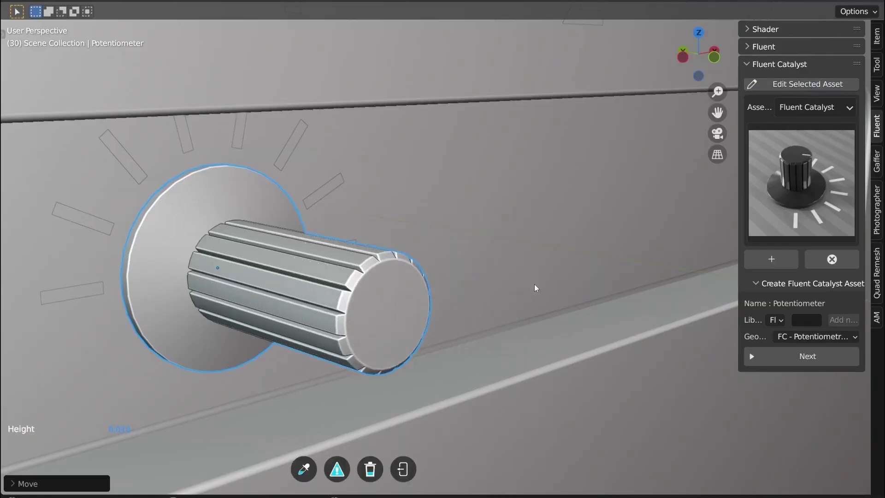
pyautogui.rightClick(471, 220)
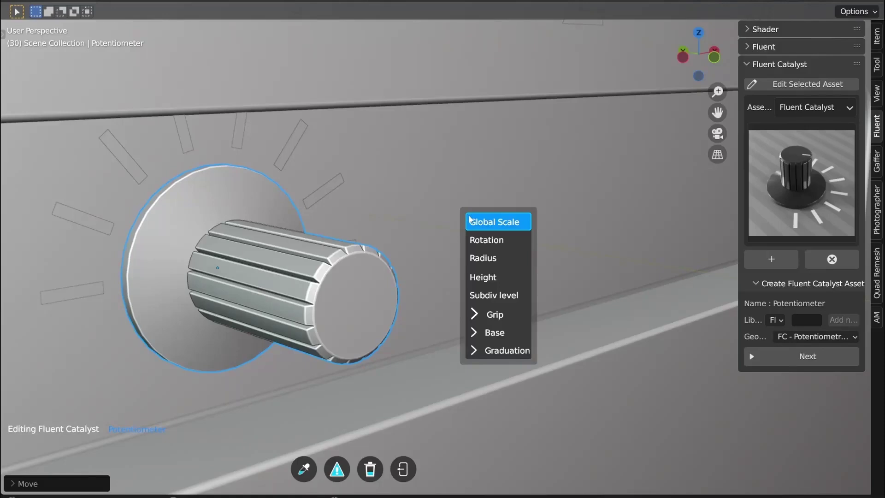
pyautogui.click(489, 314)
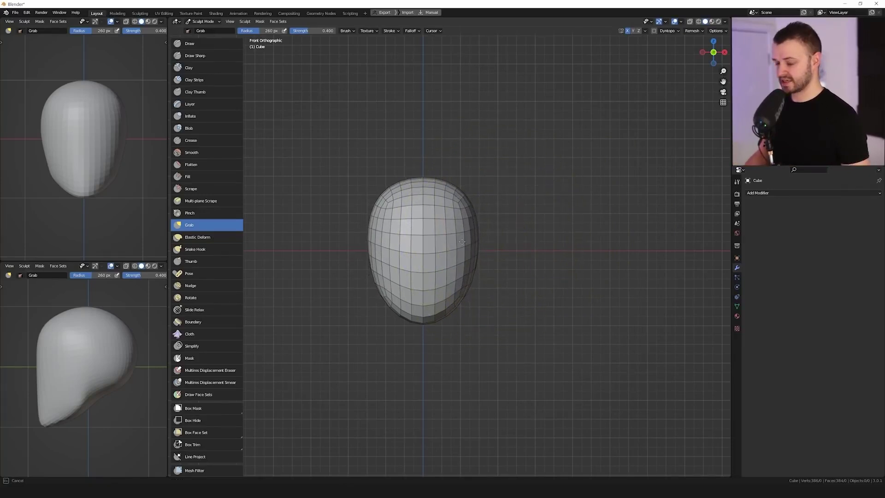
# Advance the course gallery to the Level 1 heads and scroll into the Stylized Head course description
pyautogui.click(680, 21)
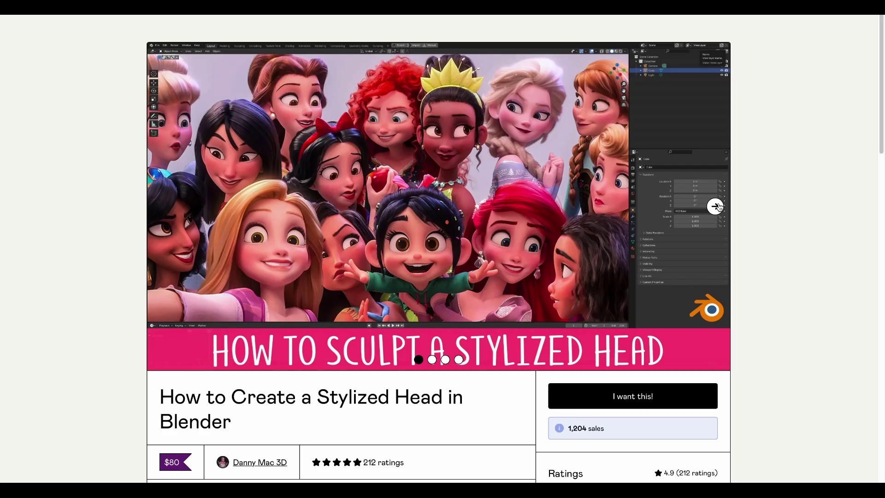
pyautogui.click(716, 206)
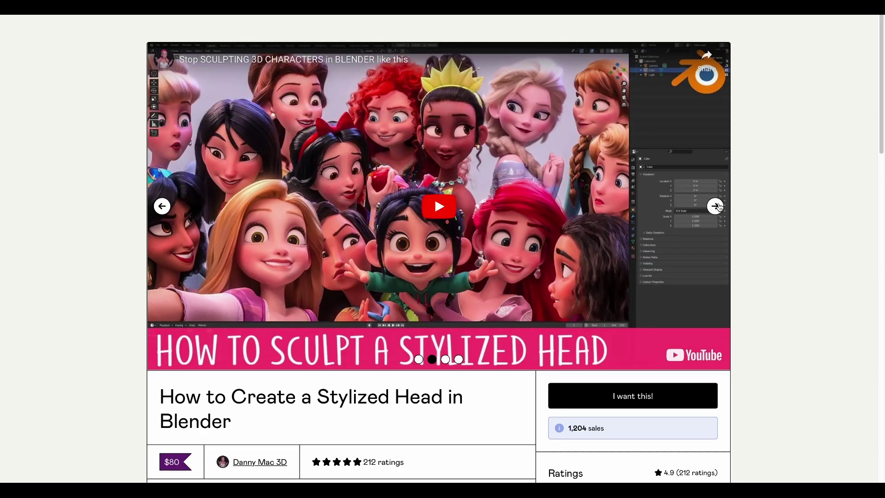
pyautogui.click(718, 207)
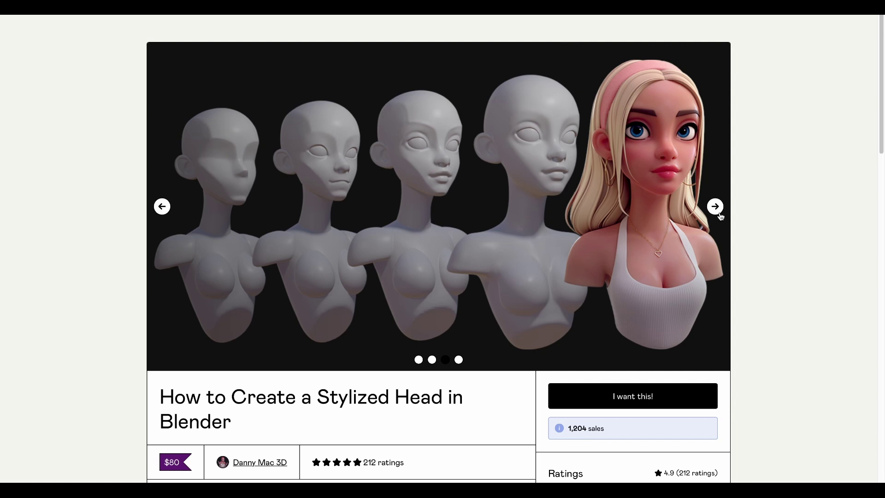
pyautogui.click(718, 210)
pyautogui.scroll(-10, 754, 299)
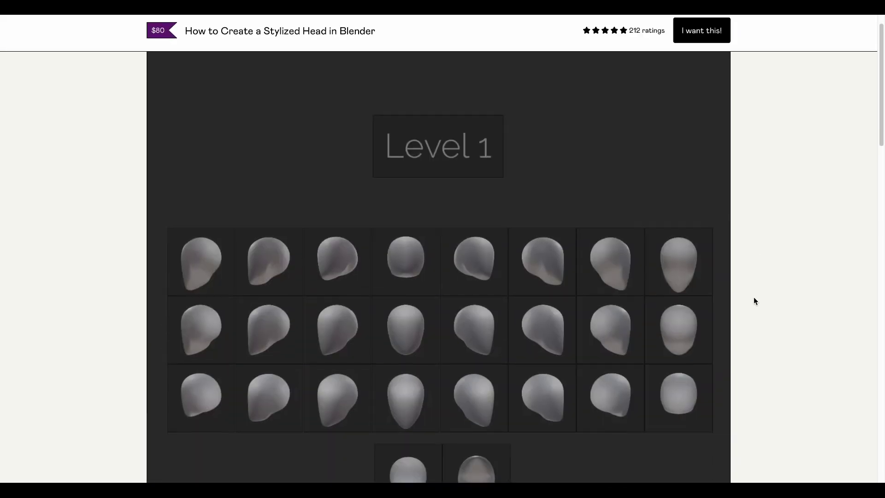
pyautogui.scroll(-7, 754, 297)
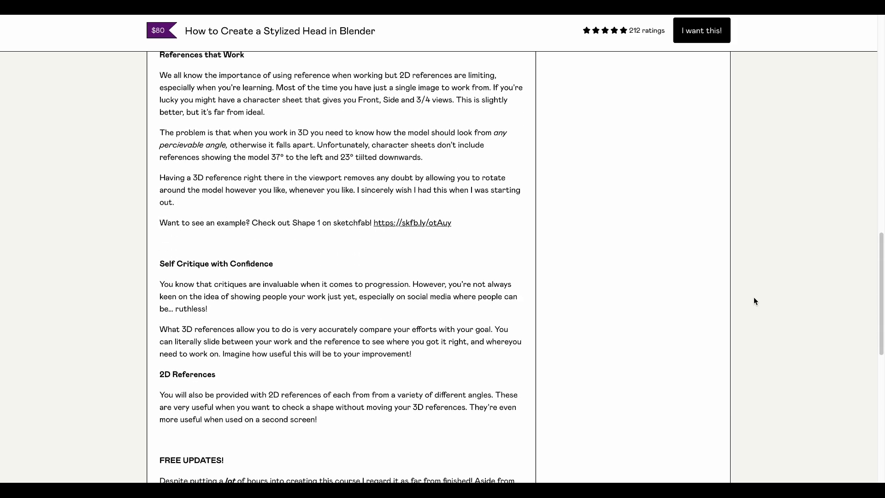
pyautogui.scroll(-8, 754, 298)
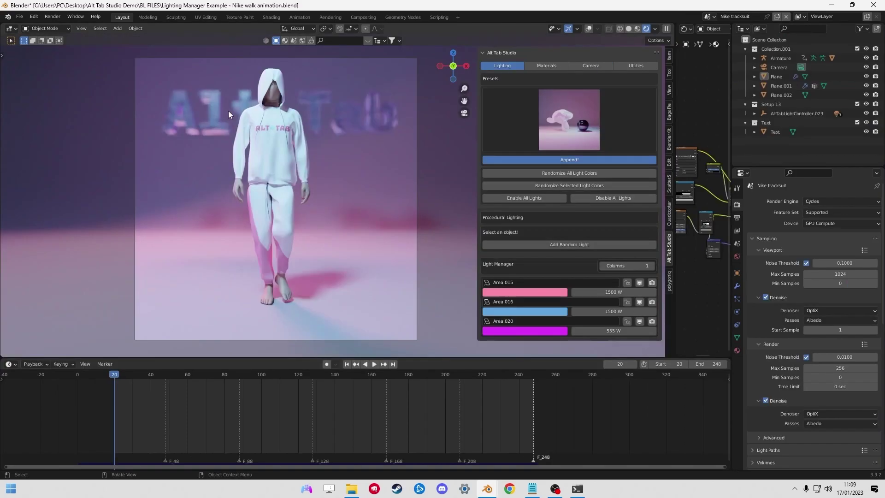
# Append the Split Cold lighting preset to the Nike walk scene, then undo it
pyautogui.click(569, 111)
pyautogui.click(328, 186)
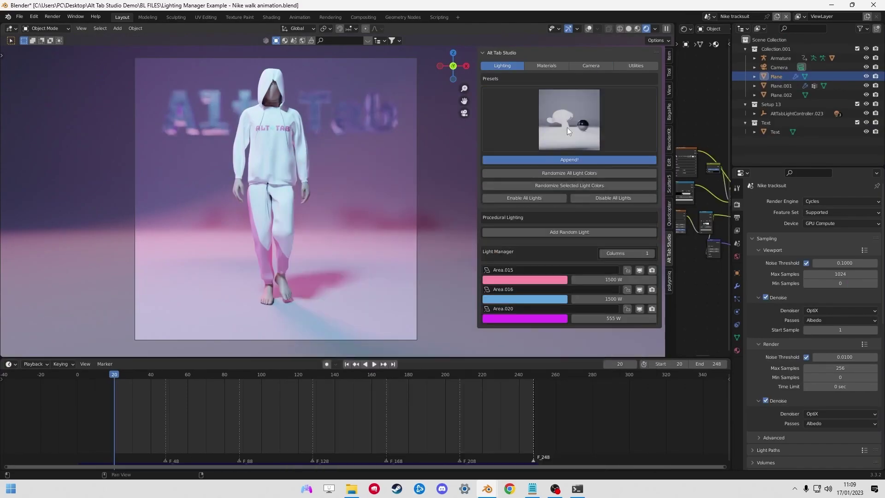
pyautogui.click(563, 160)
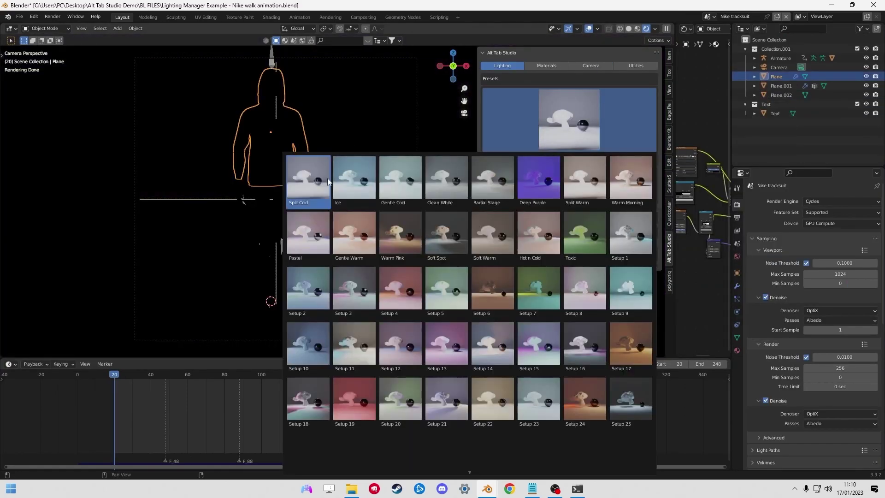
pyautogui.click(328, 178)
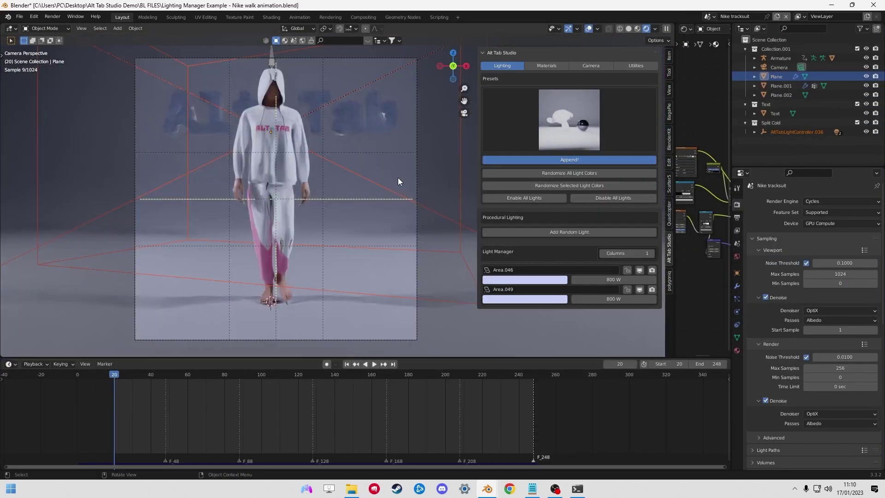
pyautogui.hotkey('ctrl', 'z')
# Preview other lighting presets from the gallery, including the pink one, undoing afterwards
pyautogui.click(569, 120)
pyautogui.click(547, 280)
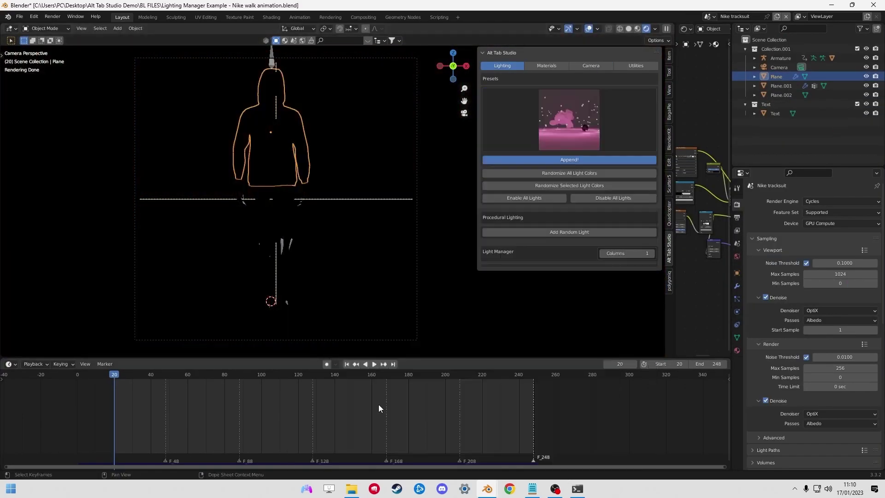
pyautogui.click(530, 160)
pyautogui.hotkey('ctrl', 'z')
pyautogui.hotkey('ctrl', 'z')
pyautogui.hotkey('ctrl', 'z')
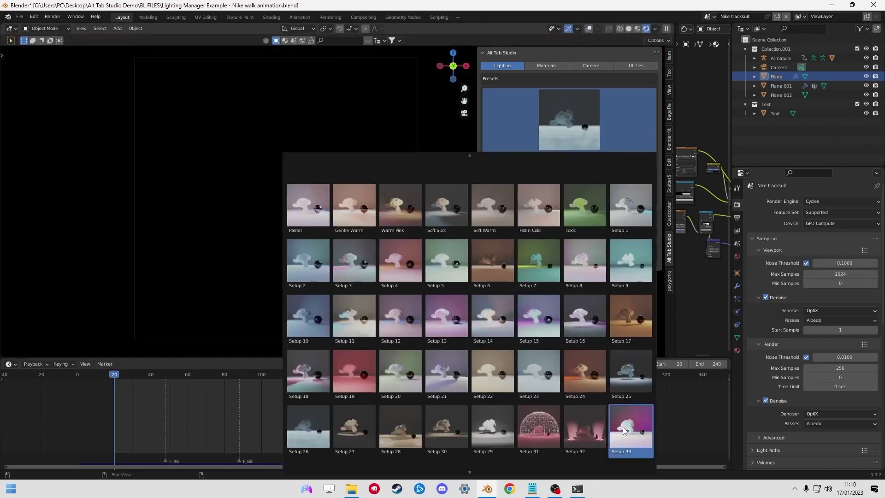
# Cycle through the Alt Tab lighting add-on's gallery images and scroll down to its 50 Presets section
pyautogui.scroll(-5, 530, 296)
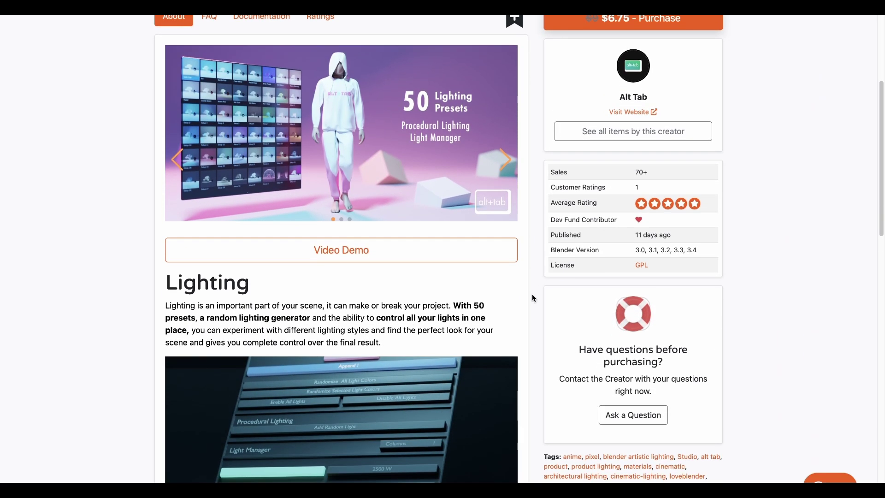
pyautogui.click(507, 160)
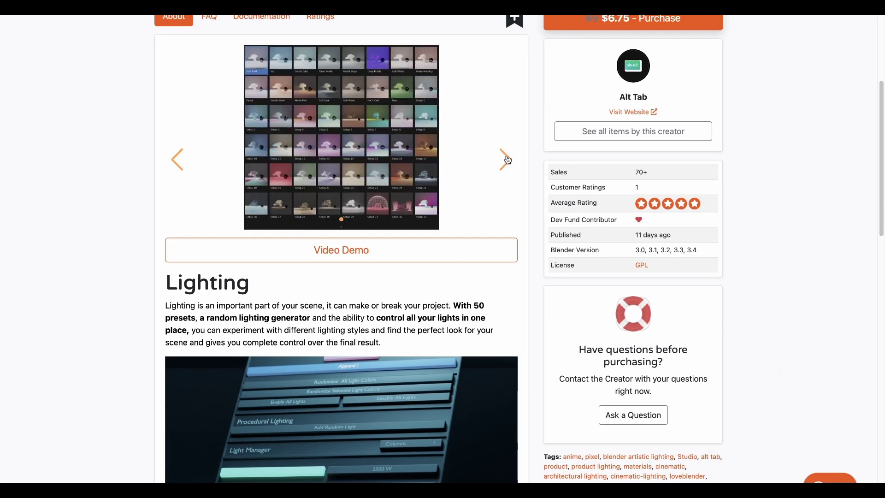
pyautogui.click(507, 160)
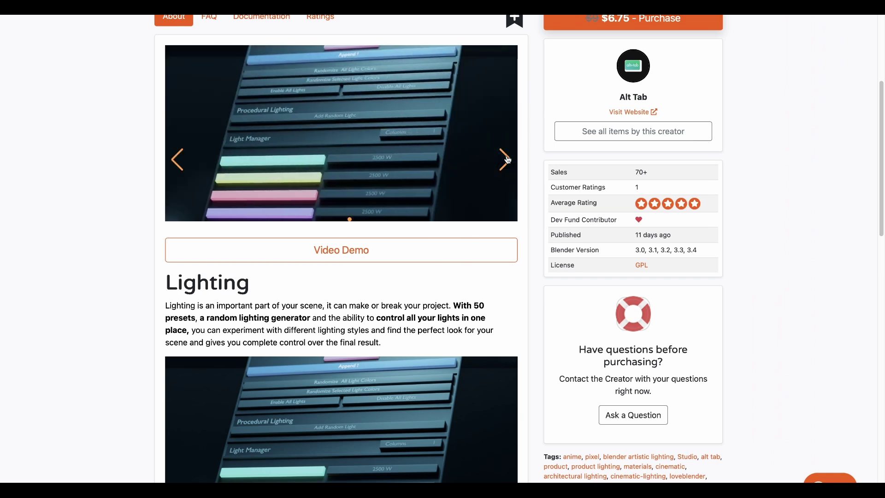
pyautogui.click(506, 160)
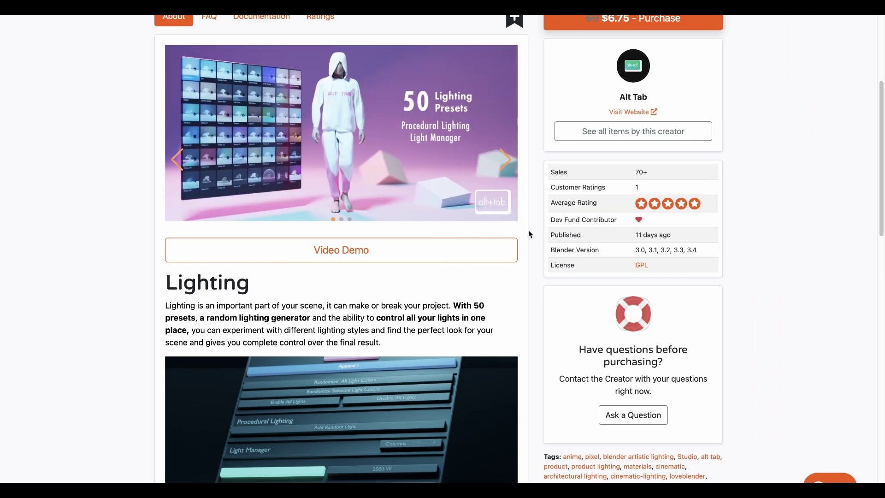
pyautogui.scroll(-5, 528, 233)
pyautogui.scroll(-6, 529, 233)
pyautogui.scroll(-3, 529, 234)
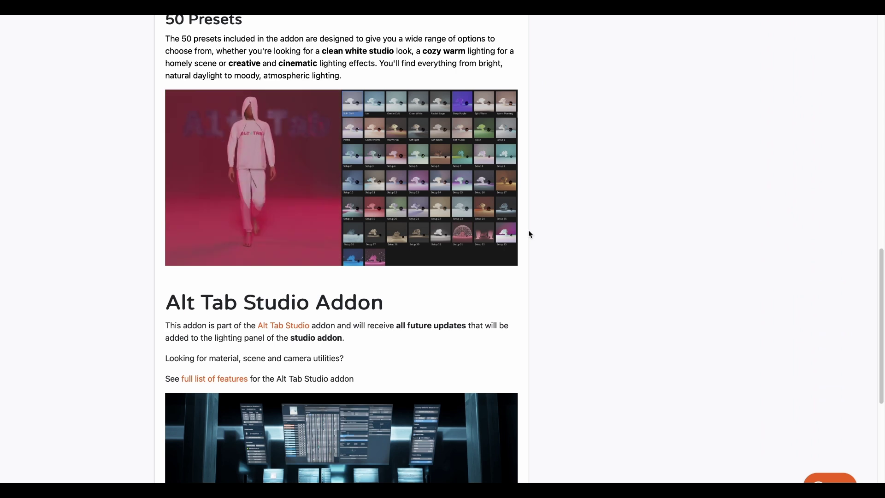
pyautogui.scroll(-3, 529, 233)
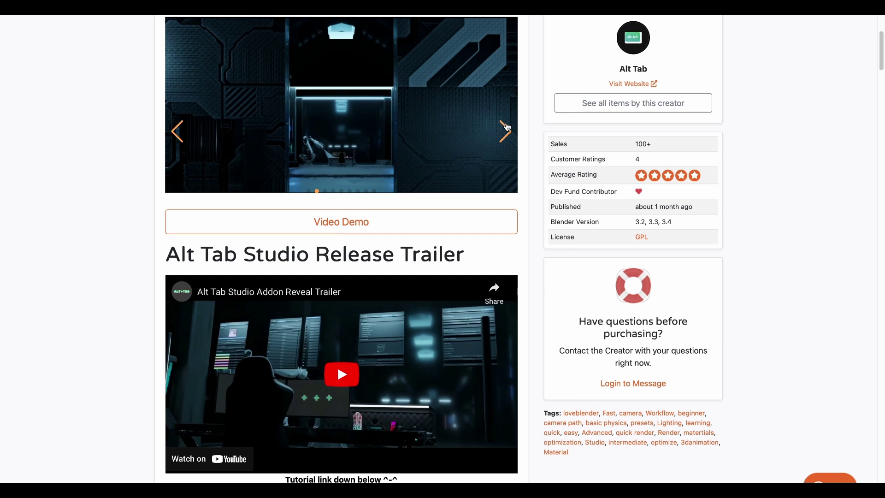
# Advance the Alt Tab Studio gallery to the camera-path image and scroll through Features, Lighting, Presets into Materials
pyautogui.click(506, 129)
pyautogui.click(506, 128)
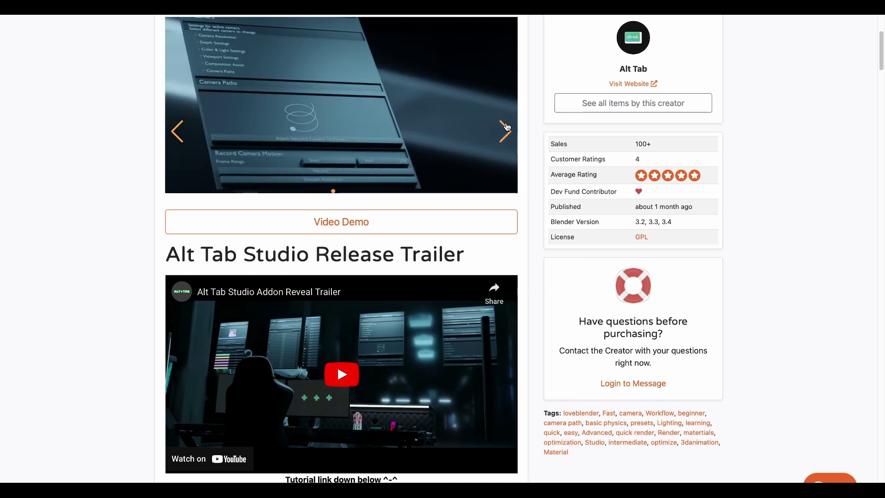
pyautogui.scroll(-7, 539, 279)
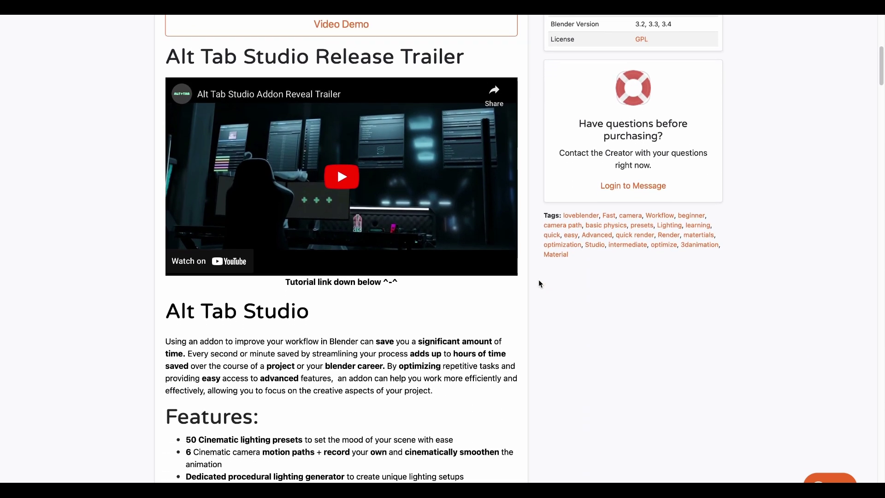
pyautogui.scroll(-5, 540, 280)
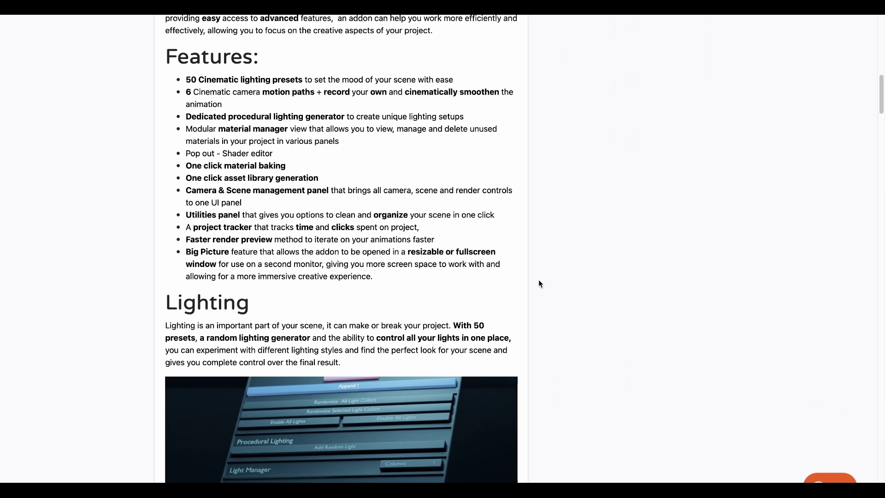
pyautogui.scroll(-1, 538, 279)
pyautogui.scroll(-7, 540, 283)
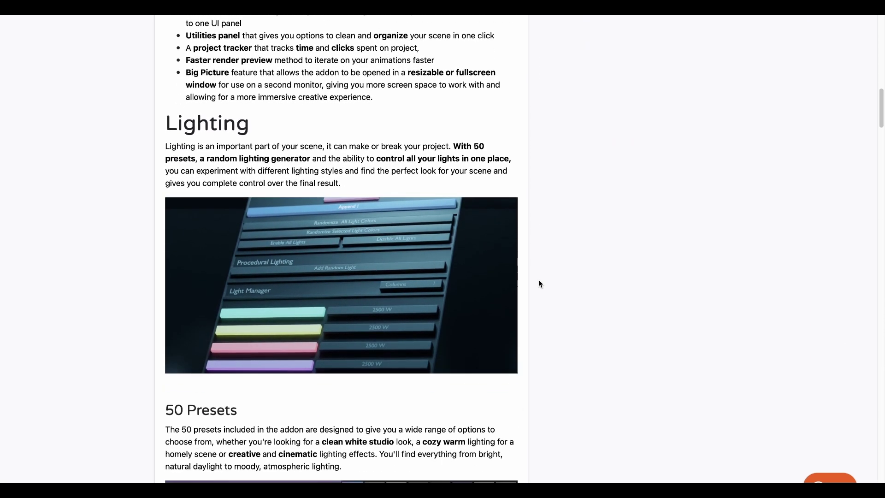
pyautogui.scroll(-6, 539, 283)
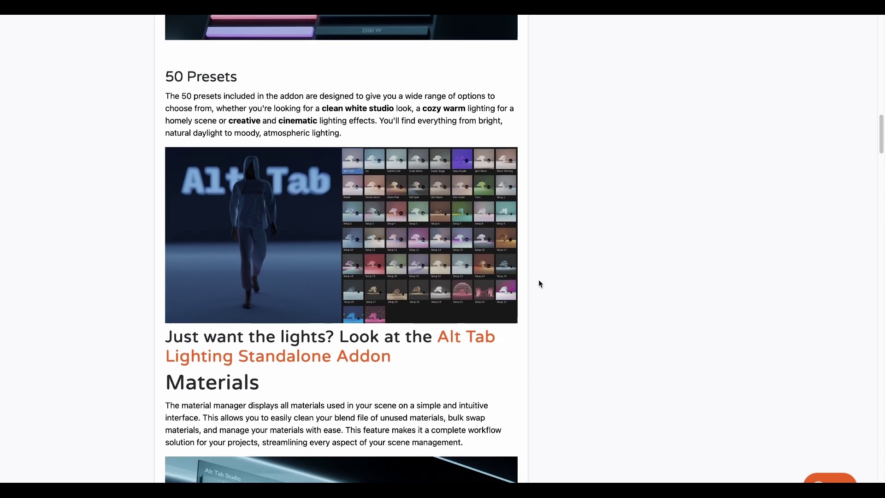
pyautogui.scroll(-5, 540, 283)
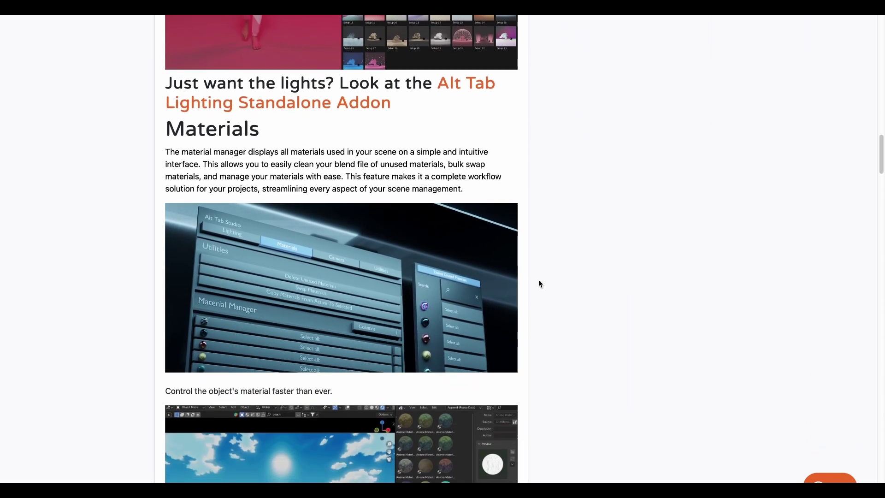
pyautogui.scroll(-4, 539, 283)
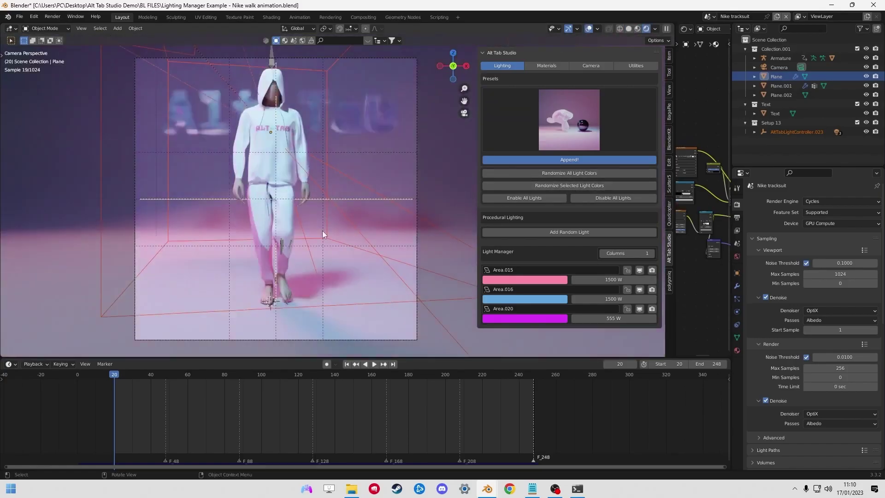
# Use Randomize All Light Colors three times until the Nike walk lights turn yellow-green
pyautogui.click(560, 174)
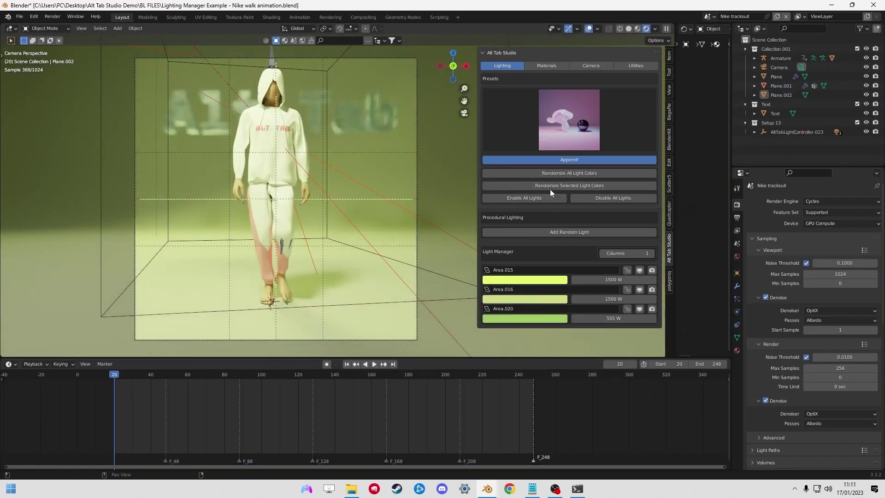
pyautogui.click(552, 185)
pyautogui.click(565, 174)
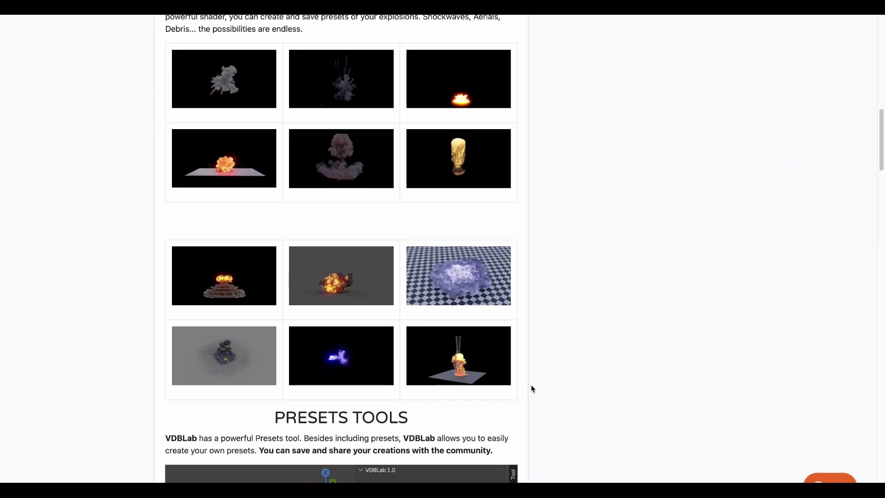
# Scroll the VDBLab page past the trailer, Presets Tools, emitter and flow module examples
pyautogui.scroll(-3, 531, 389)
pyautogui.scroll(-1, 531, 386)
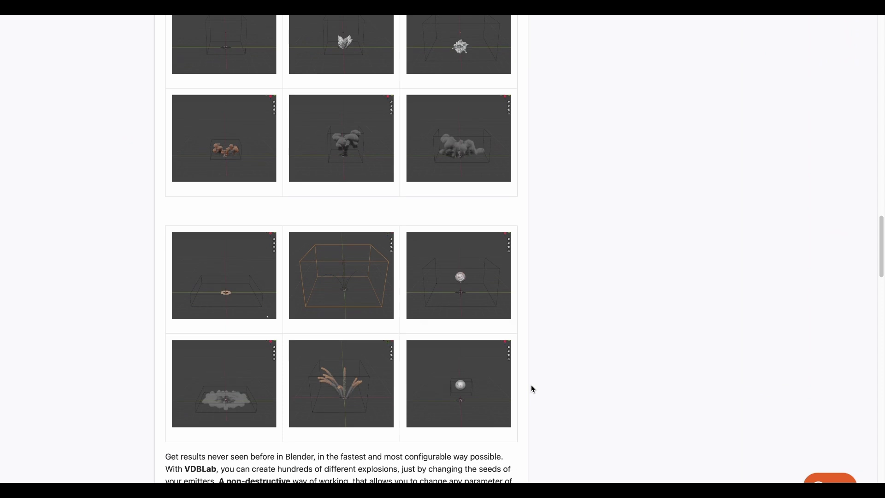
pyautogui.scroll(-5, 532, 386)
pyautogui.scroll(-5, 532, 386)
pyautogui.scroll(-6, 531, 386)
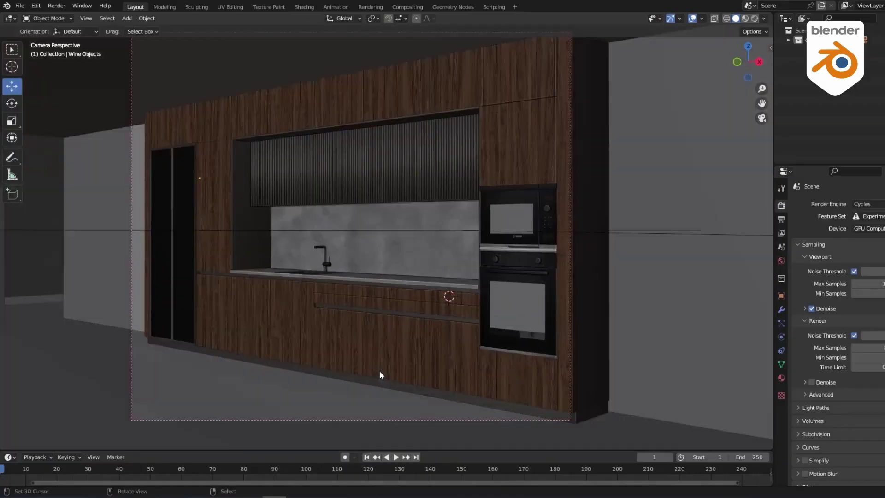
# Switch the kitchen to Rendered shading and shift the cloth's Colors ramp toward grey
pyautogui.press('z')
pyautogui.click(712, 291)
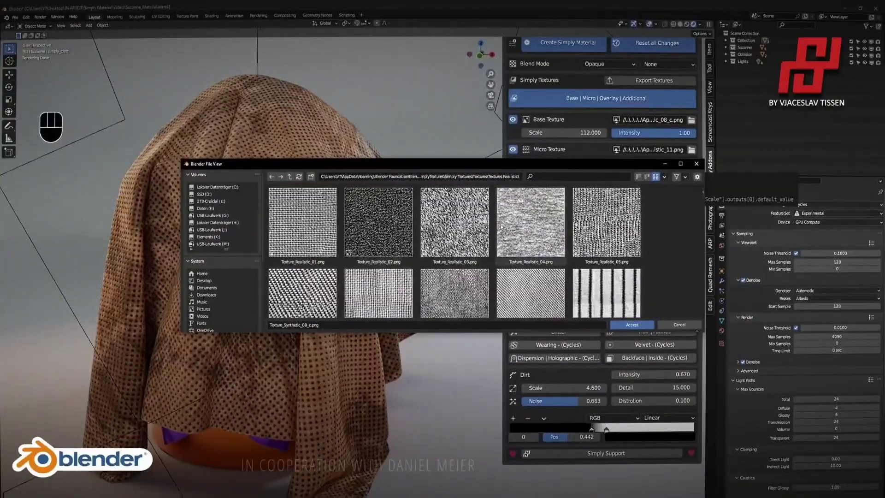
pyautogui.doubleClick(582, 251)
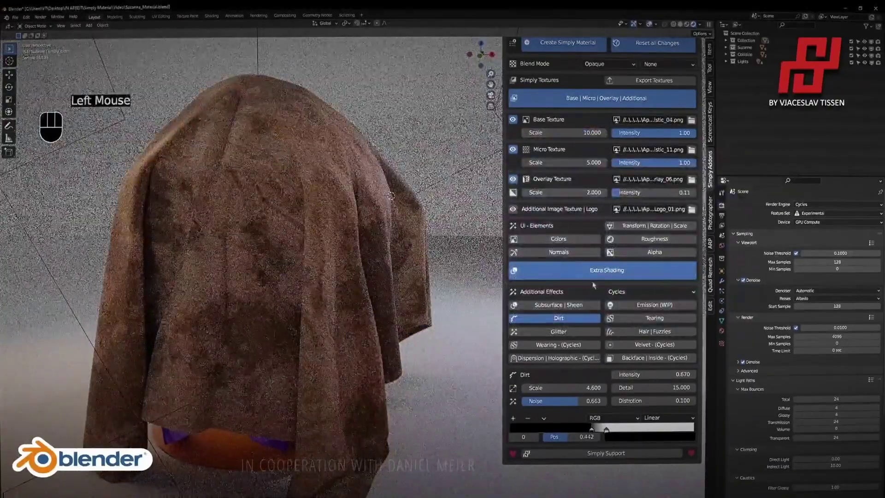
pyautogui.click(607, 271)
pyautogui.click(558, 239)
pyautogui.click(692, 308)
pyautogui.moveTo(606, 371); pyautogui.dragTo(671, 371)
pyautogui.scroll(5, 370, 218)
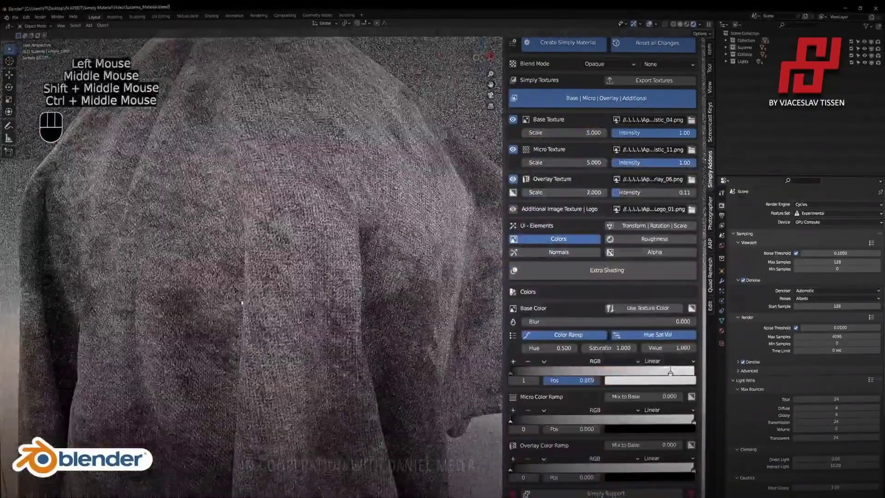
pyautogui.scroll(-5, 369, 220)
pyautogui.click(559, 238)
# Try the Dirt then Wearing effects, setting the ramp colours to orange and white
pyautogui.click(607, 270)
pyautogui.click(559, 318)
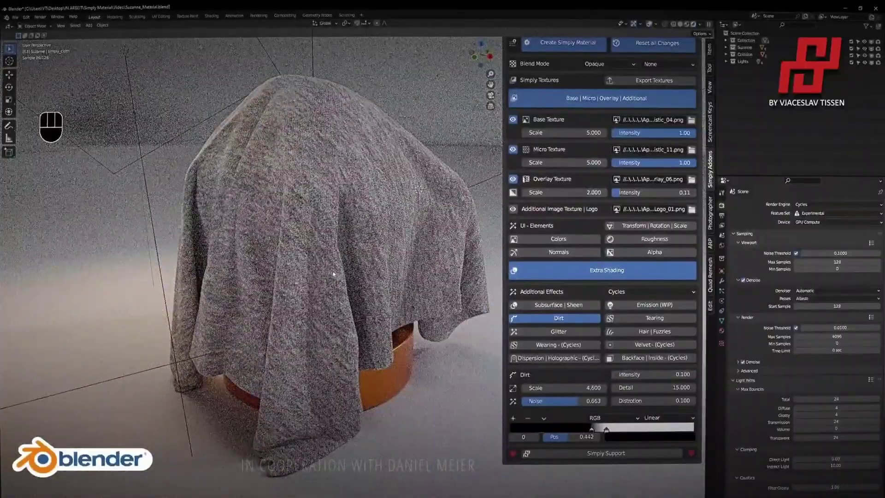
pyautogui.click(558, 345)
pyautogui.click(650, 424)
pyautogui.click(645, 344)
pyautogui.click(599, 416)
pyautogui.click(646, 424)
pyautogui.click(645, 427)
# Frame the draped cloth and enable the Velvet - (Cycles) effect on it
pyautogui.scroll(1, 322, 231)
pyautogui.moveTo(322, 231)
pyautogui.keyDown('shift'); pyautogui.mouseDown(button='middle')
pyautogui.moveTo(313, 258)
pyautogui.moveTo(314, 221)
pyautogui.mouseUp(button='middle'); pyautogui.keyUp('shift')
pyautogui.moveTo(314, 221); pyautogui.dragTo(332, 202, button='middle')
pyautogui.moveTo(332, 203); pyautogui.dragTo(351, 203, button='middle')
pyautogui.keyDown('shift'); pyautogui.moveTo(350, 203); pyautogui.dragTo(341, 212, button='middle'); pyautogui.keyUp('shift')
pyautogui.click(655, 344)
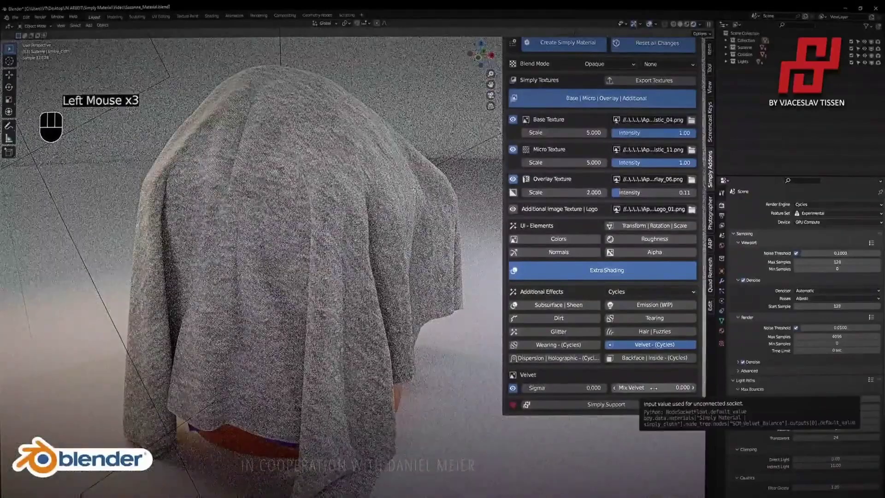